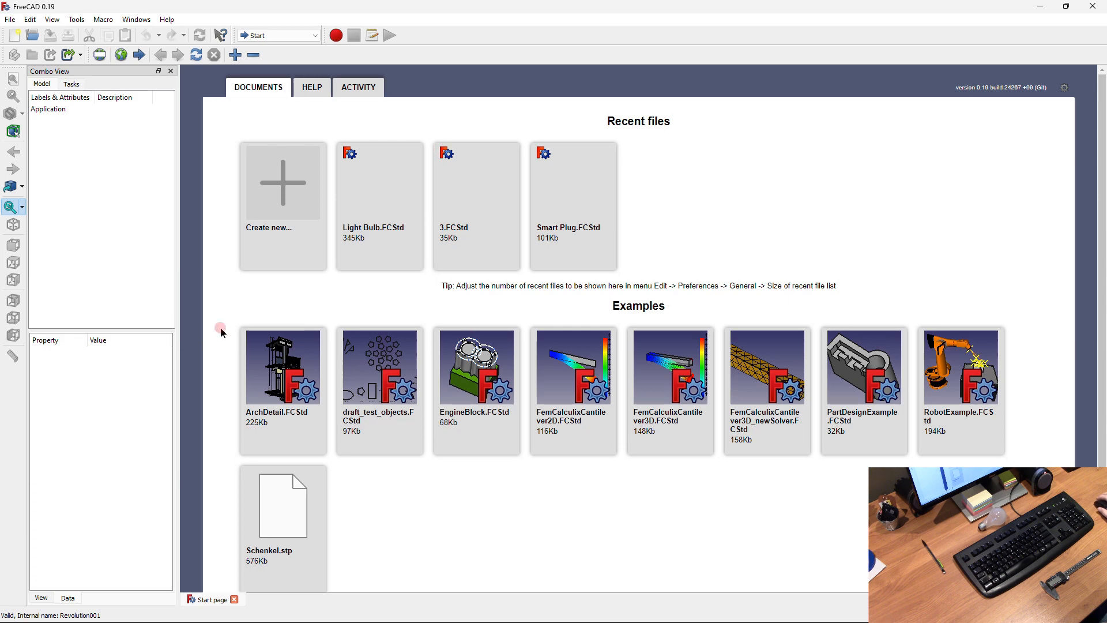
- Create a new document, switch to the Part Design workbench and create a body
{"action": "left_click", "coordinate": [284, 175]}
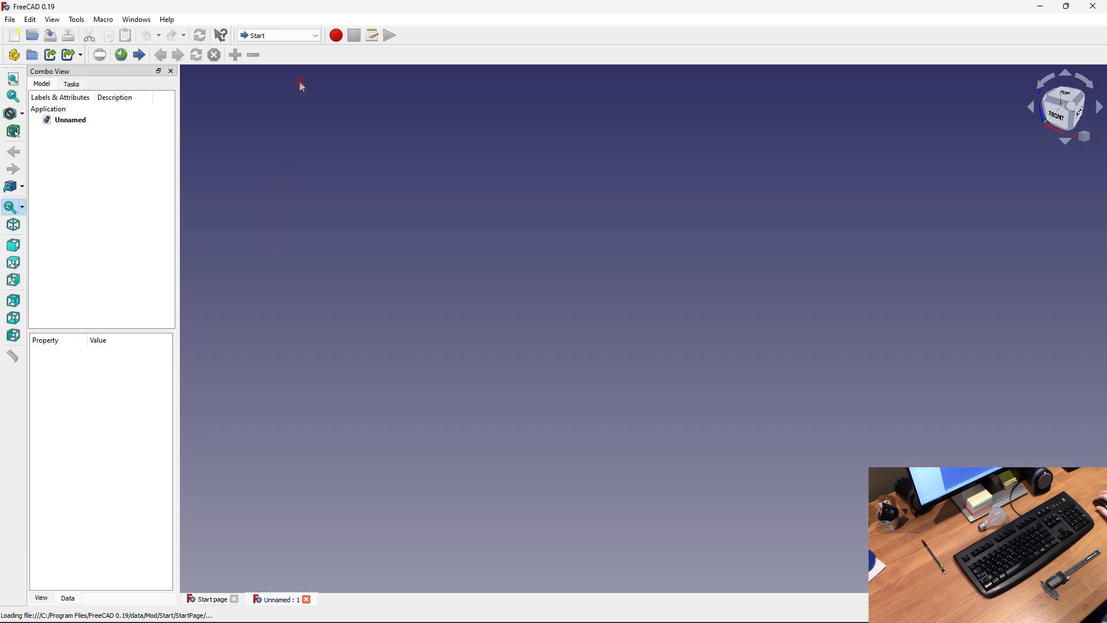
{"action": "left_click", "coordinate": [302, 39]}
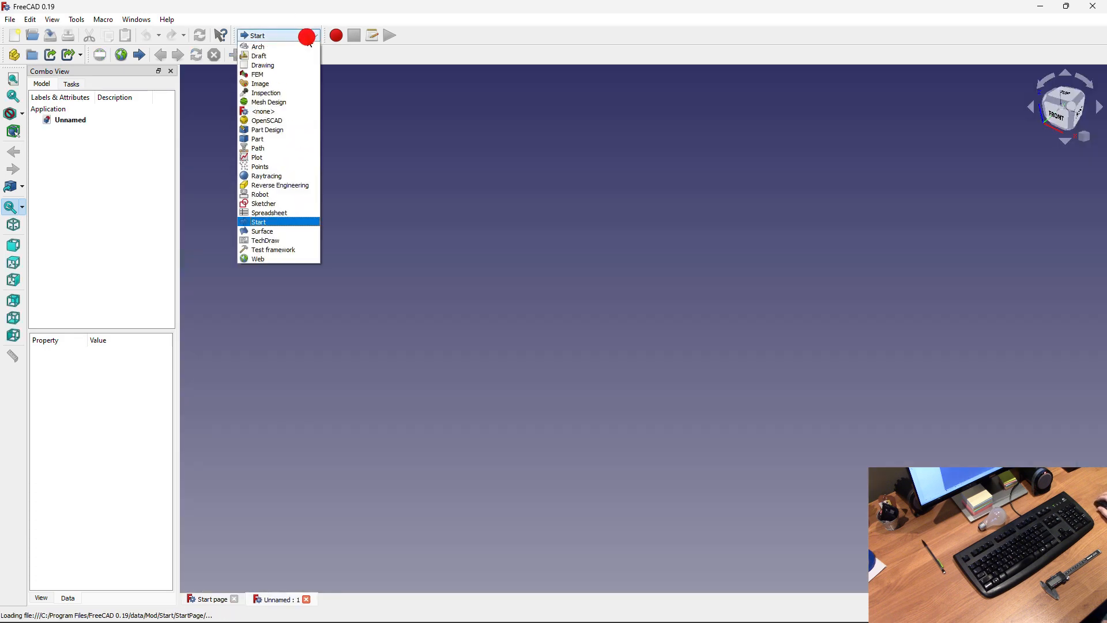
{"action": "left_click", "coordinate": [269, 133]}
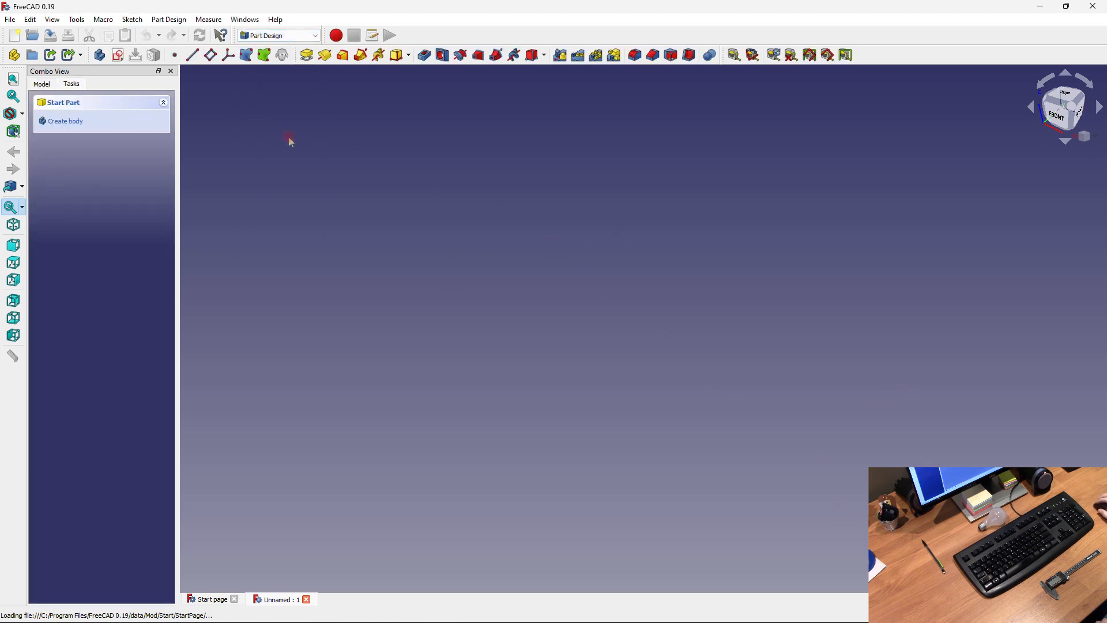
{"action": "left_click", "coordinate": [42, 85]}
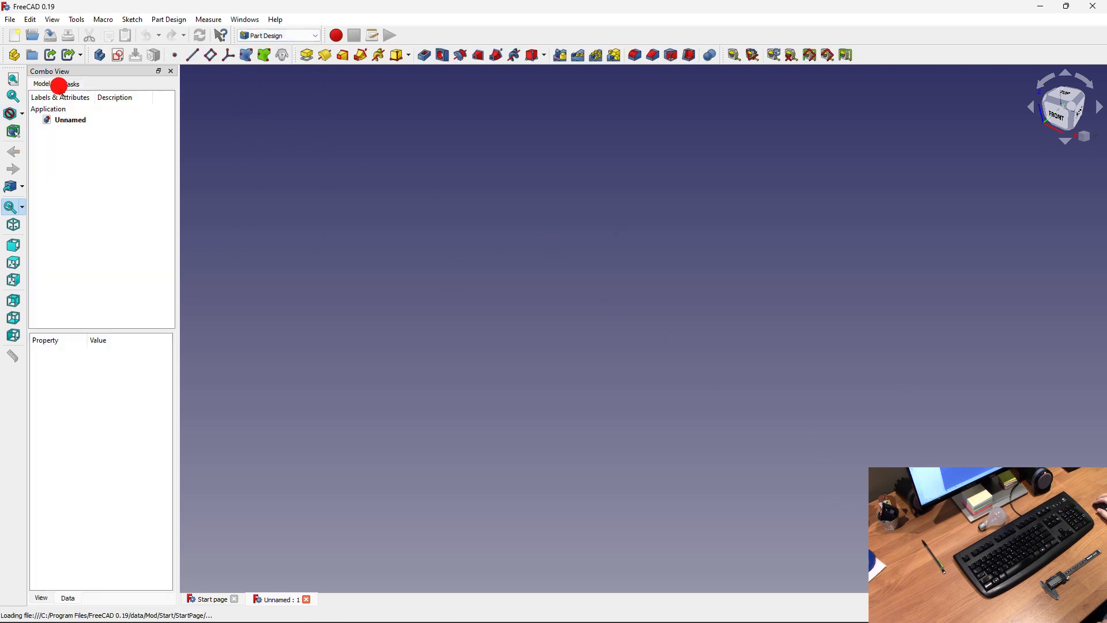
{"action": "left_click", "coordinate": [70, 84]}
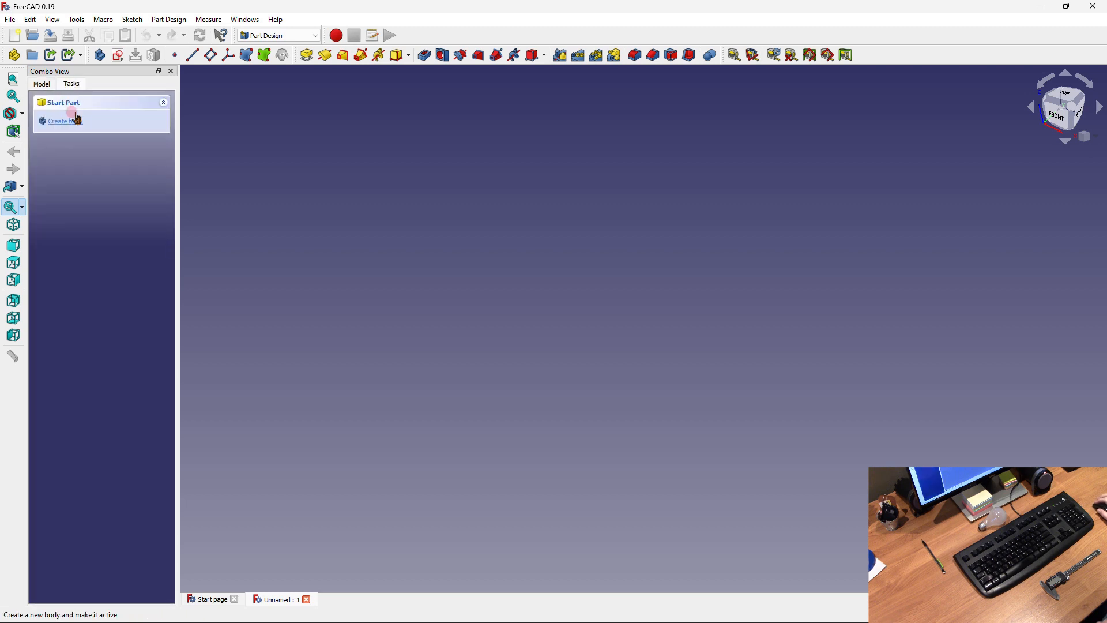
{"action": "left_click", "coordinate": [68, 122]}
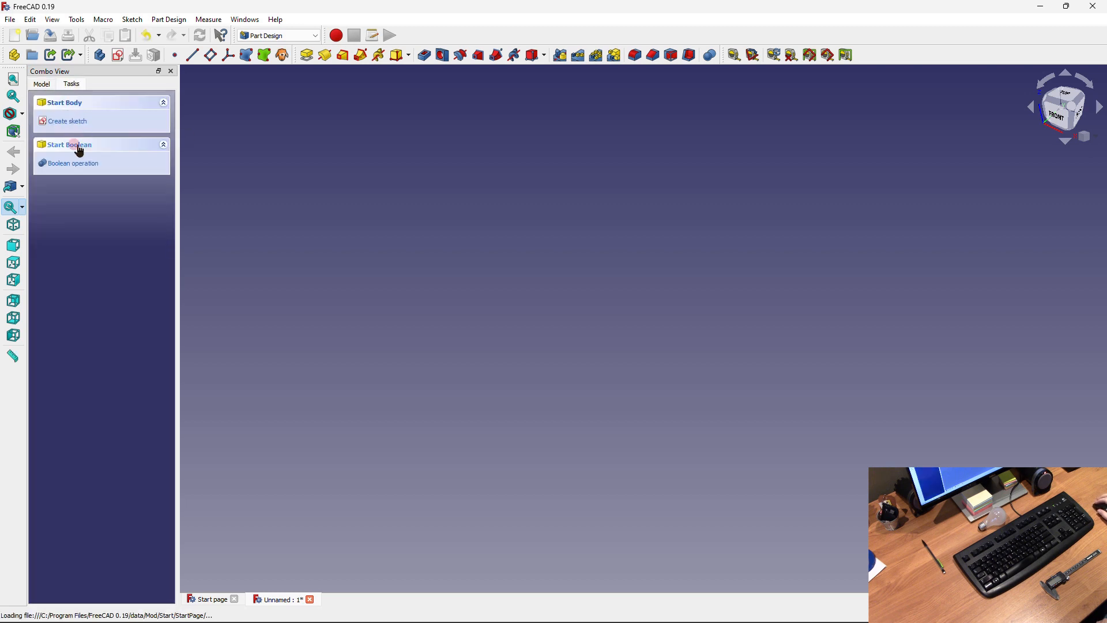
- Create a sketch on the XY plane of the new body
{"action": "left_click", "coordinate": [67, 120]}
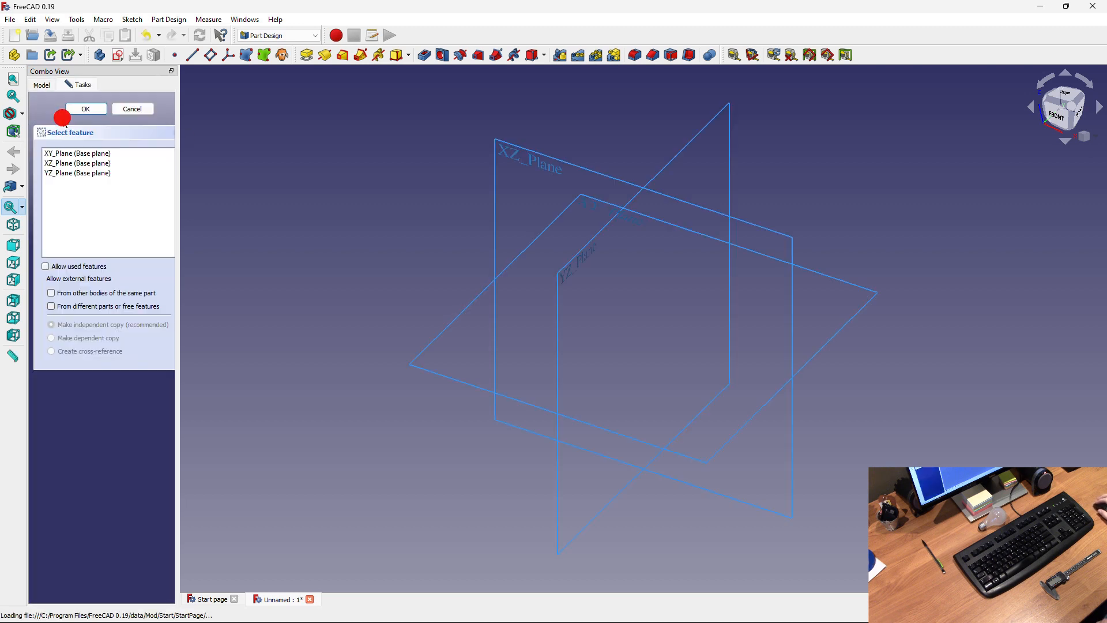
{"action": "left_click", "coordinate": [74, 153]}
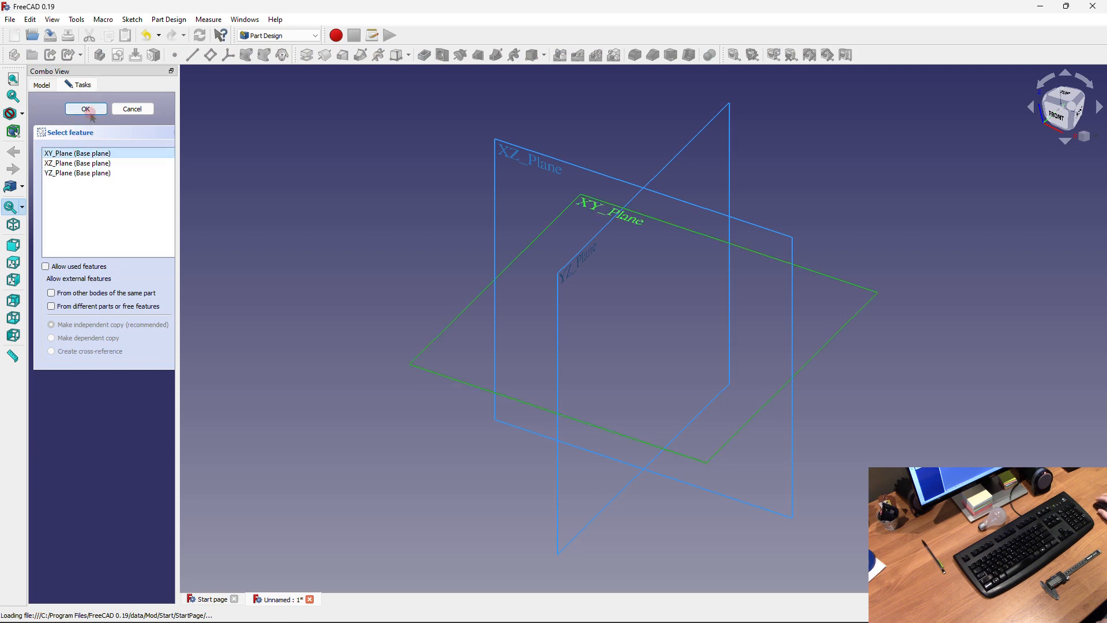
{"action": "left_click", "coordinate": [85, 109]}
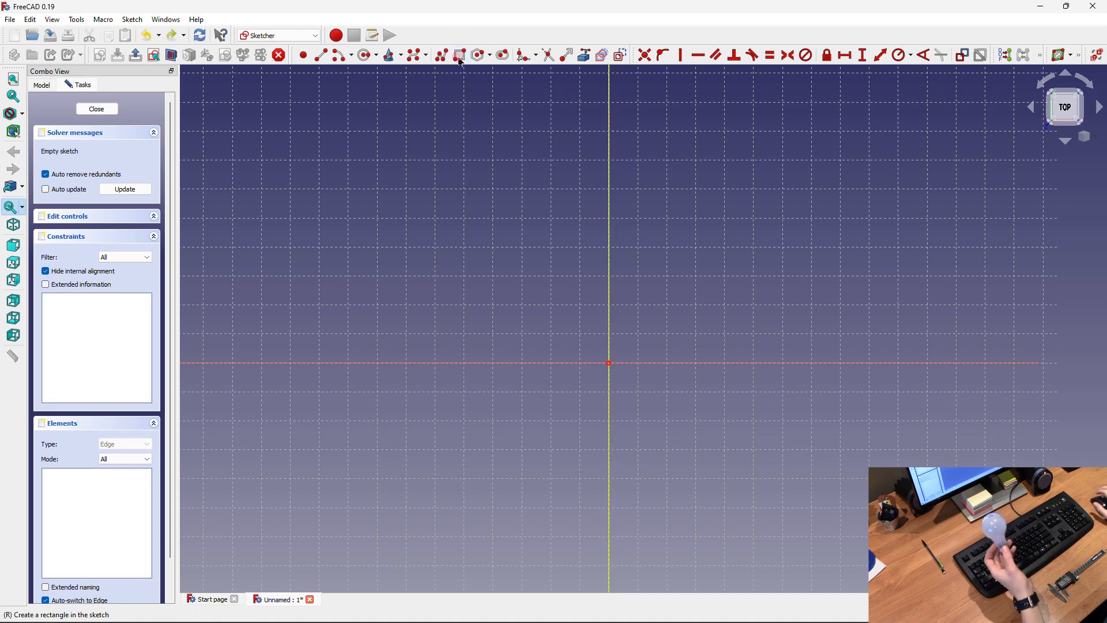
- Sketch a horizontal line starting on the vertical axis above the origin and constrain its length to 13 mm
{"action": "left_click", "coordinate": [323, 58]}
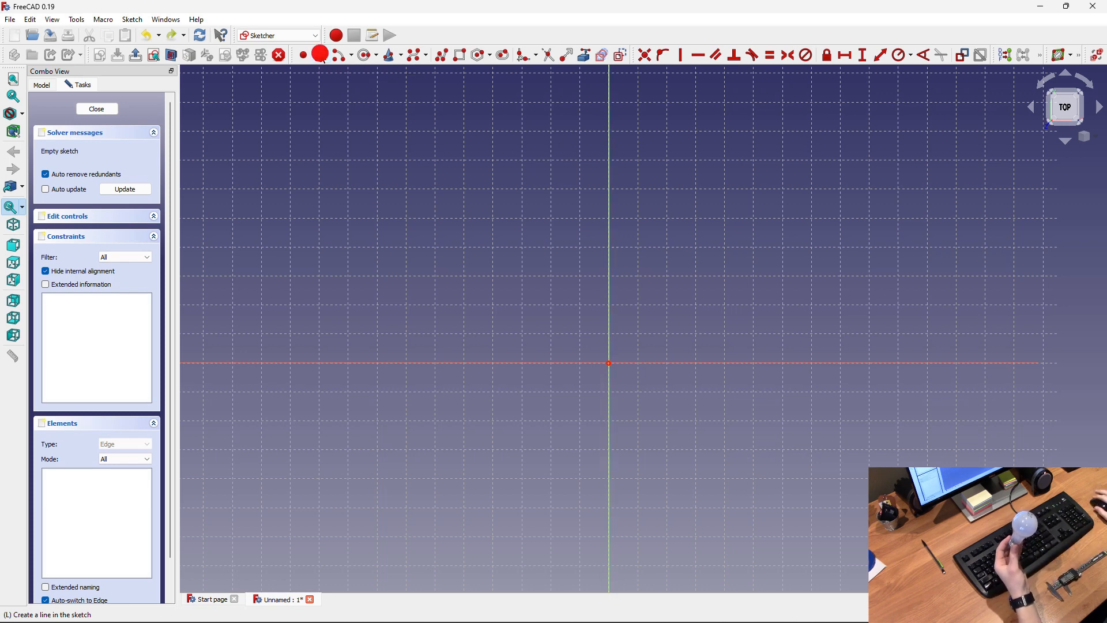
{"action": "left_click", "coordinate": [609, 289]}
{"action": "left_click", "coordinate": [662, 289]}
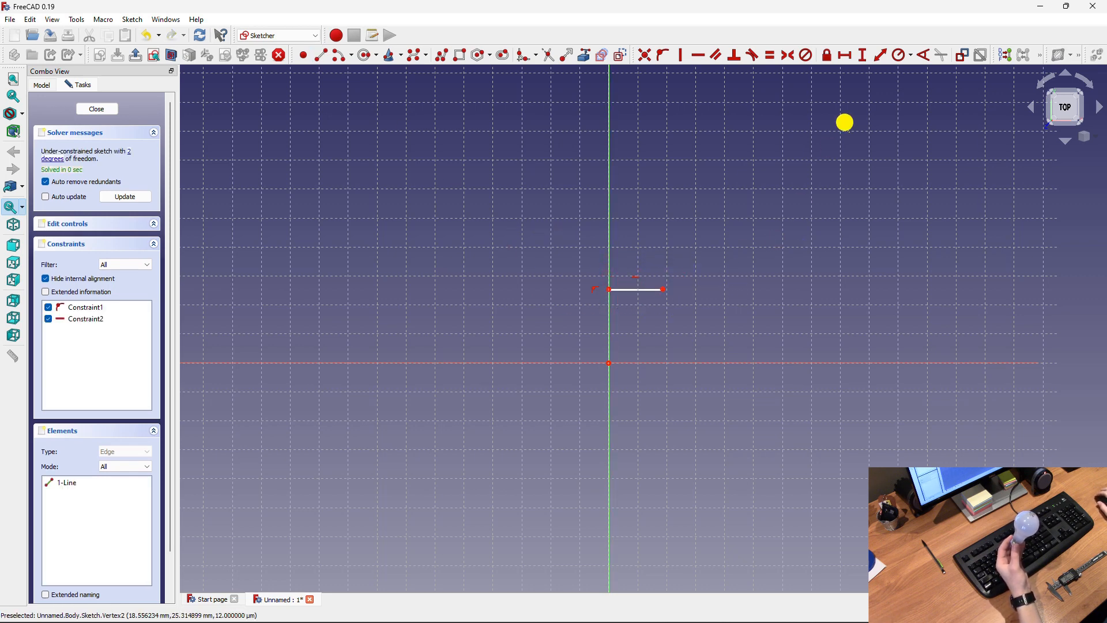
{"action": "left_click", "coordinate": [880, 54]}
{"action": "left_click", "coordinate": [628, 289]}
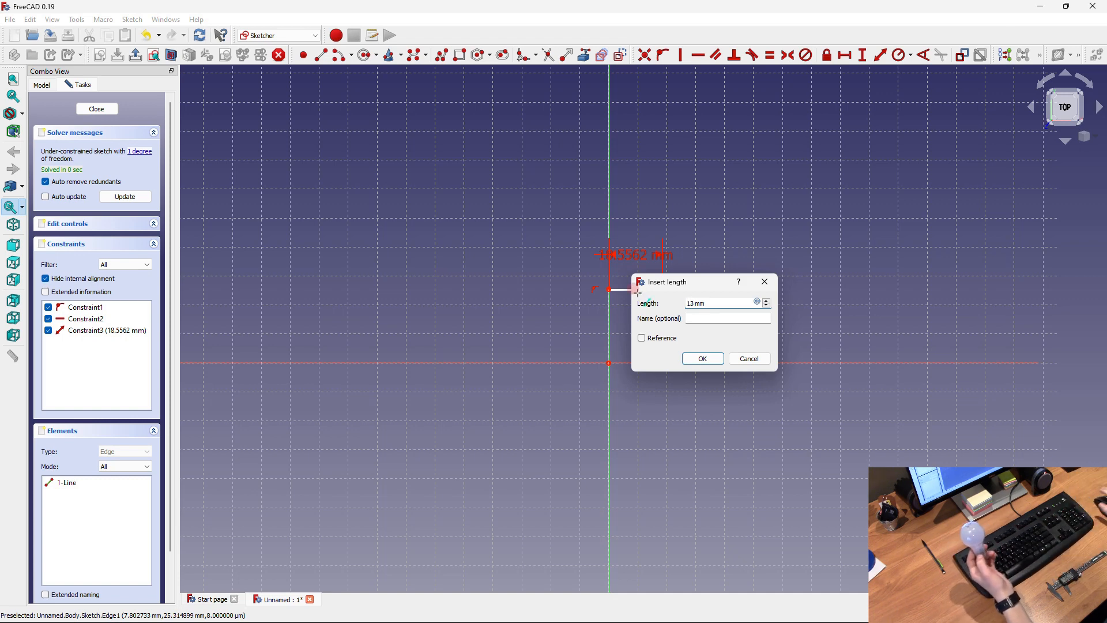
{"action": "key", "text": "Return"}
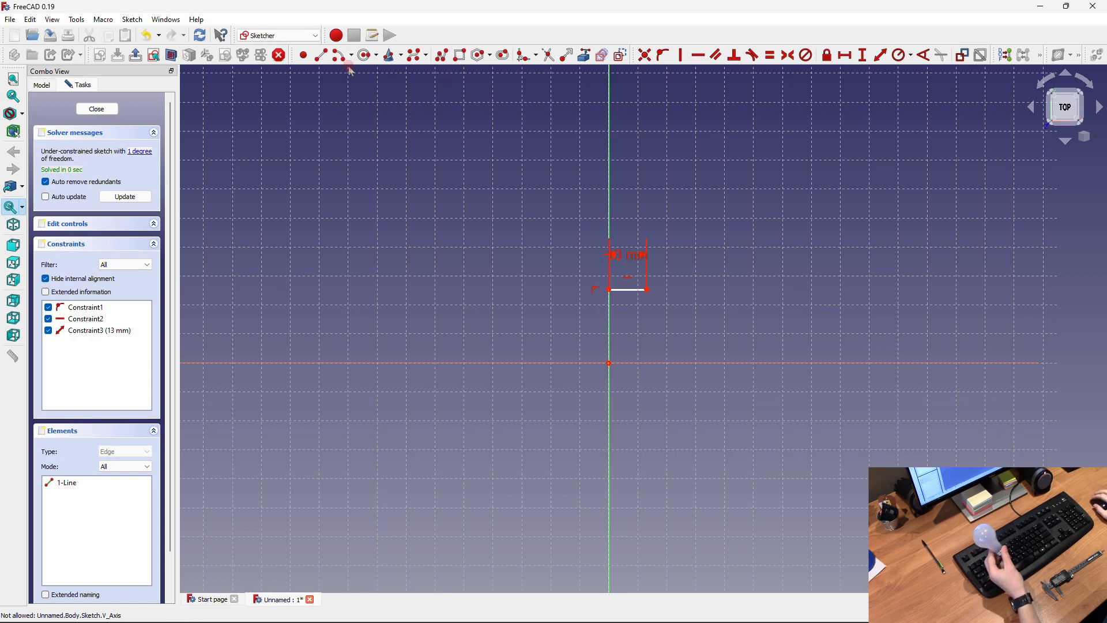
- Draw a vertical line down from the free end of the 13 mm line and constrain its length to 16 mm
{"action": "left_click", "coordinate": [647, 289]}
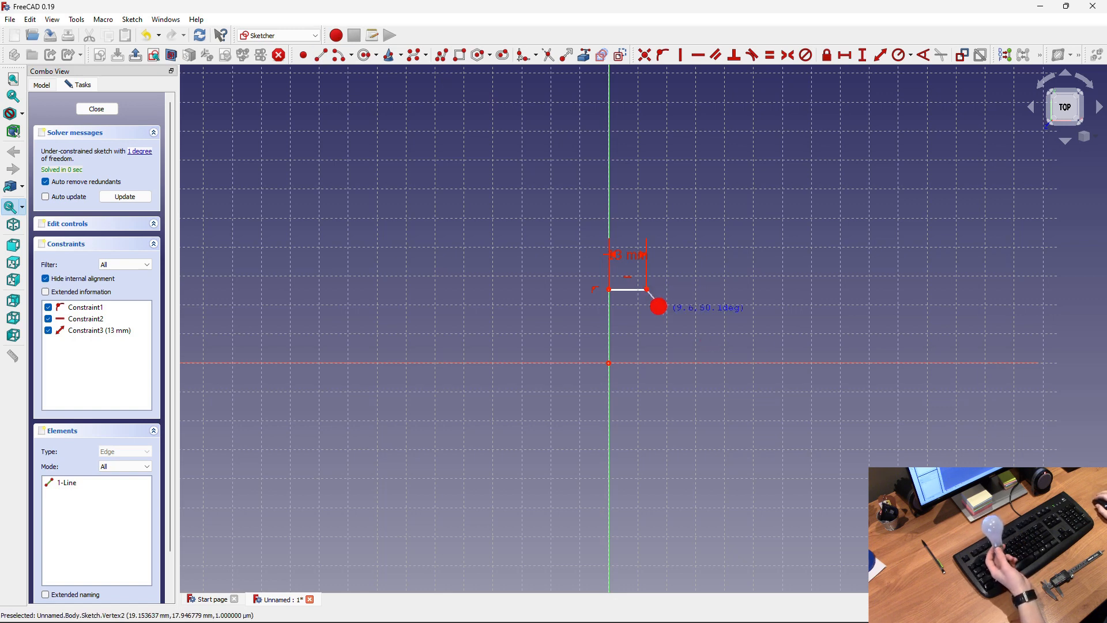
{"action": "left_click", "coordinate": [643, 331]}
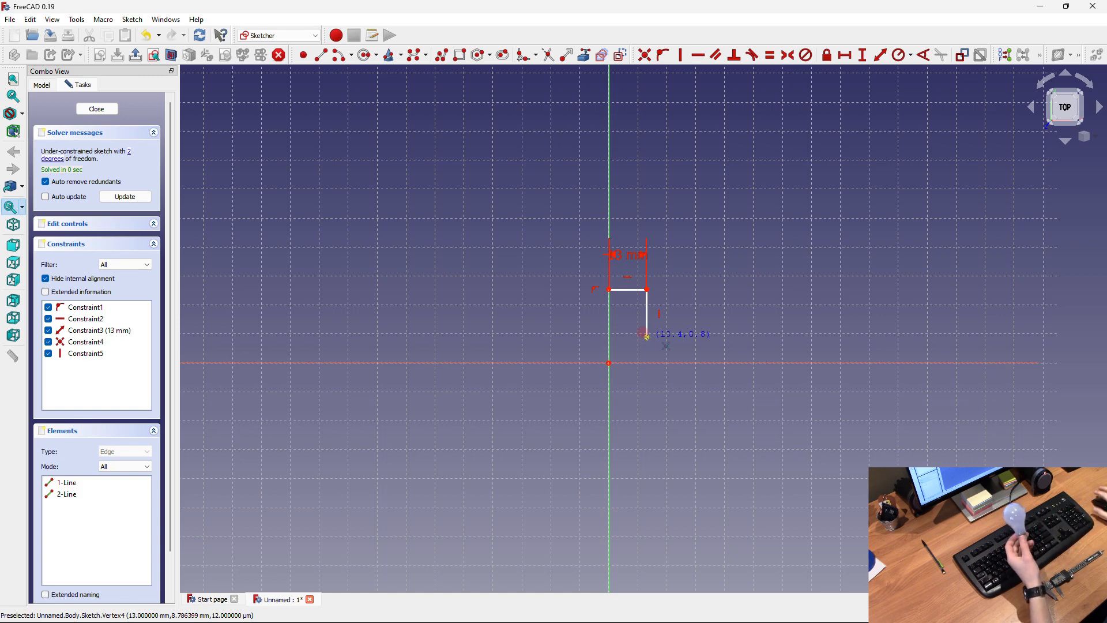
{"action": "left_click", "coordinate": [879, 57]}
{"action": "left_click", "coordinate": [647, 319]}
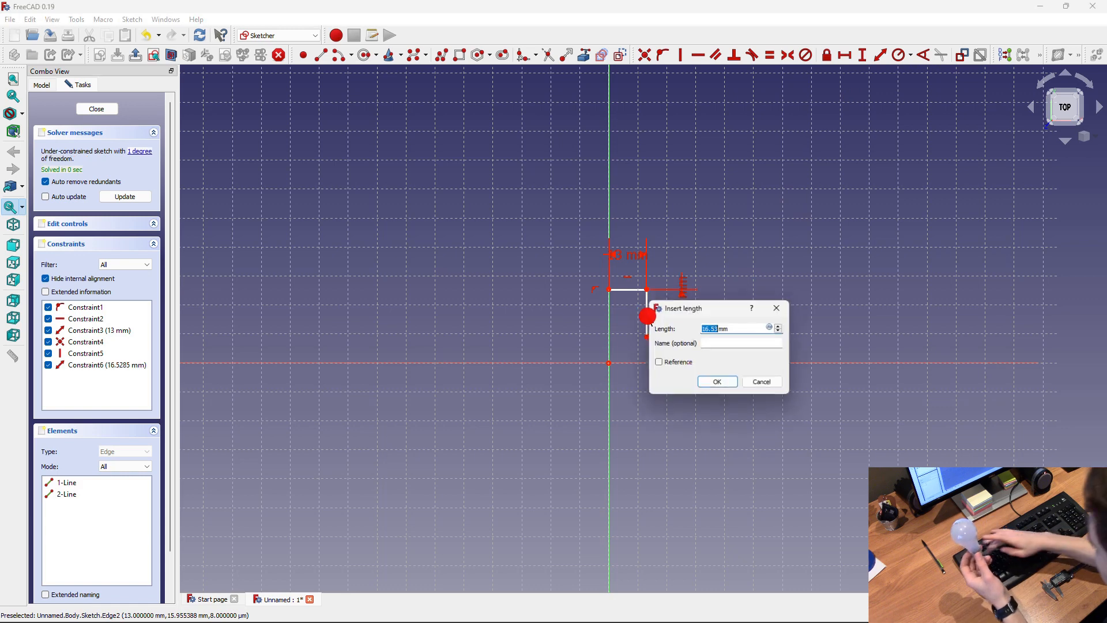
{"action": "type", "text": "16"}
{"action": "key", "text": "Return"}
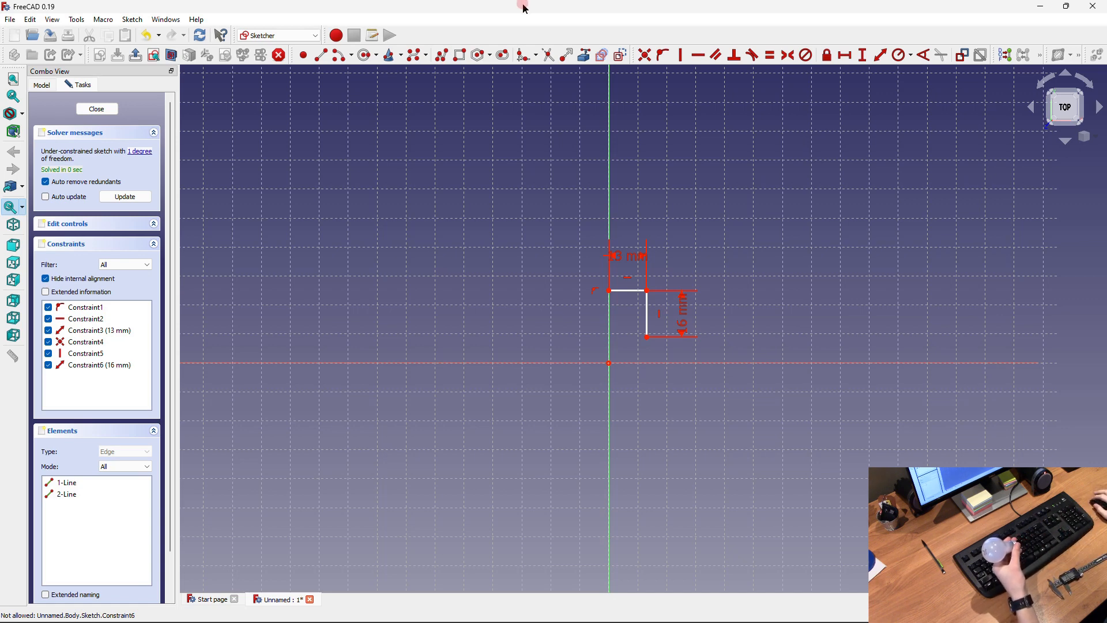
- Draw a line along the vertical axis from the 13 mm line's end to the origin and constrain its length to 24 mm
{"action": "left_click", "coordinate": [321, 54]}
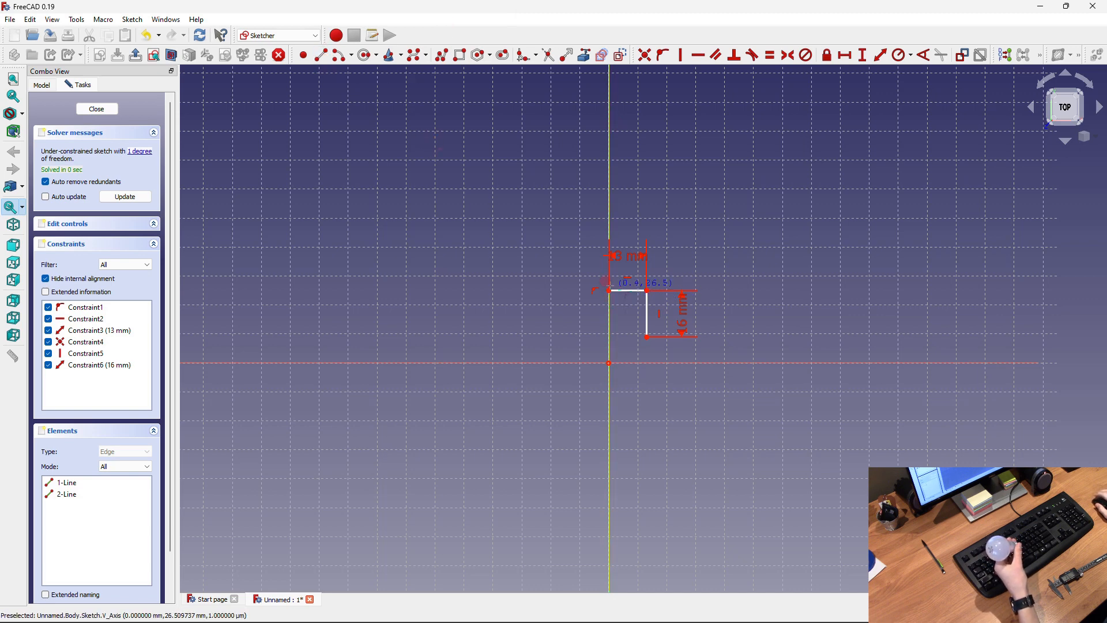
{"action": "left_click", "coordinate": [609, 290]}
{"action": "left_click", "coordinate": [608, 362]}
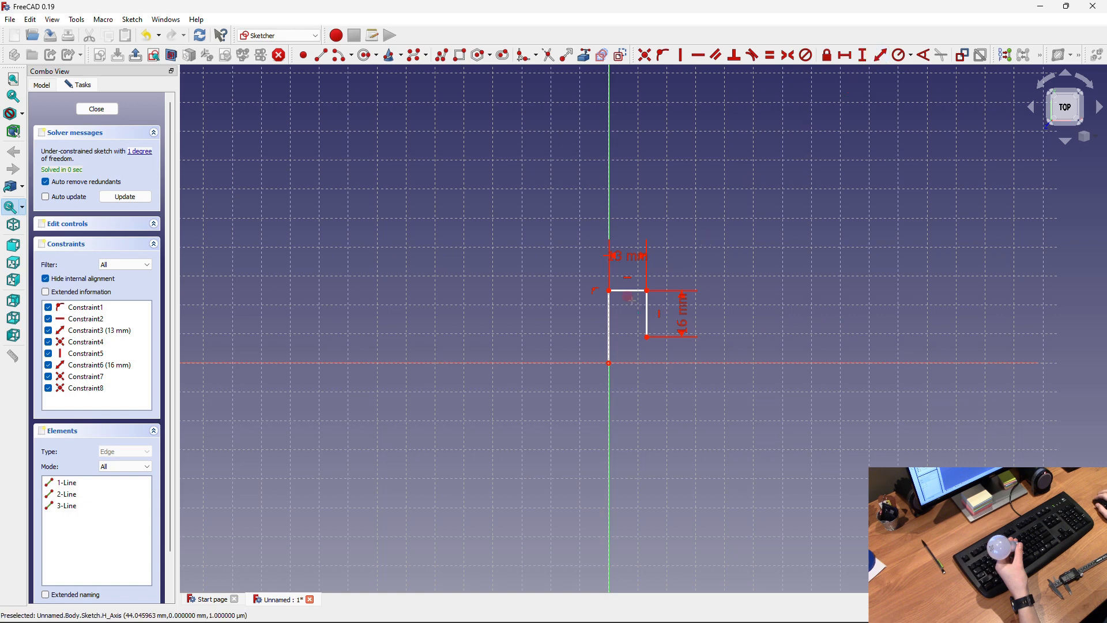
{"action": "left_click", "coordinate": [608, 305]}
{"action": "type", "text": "kd"}
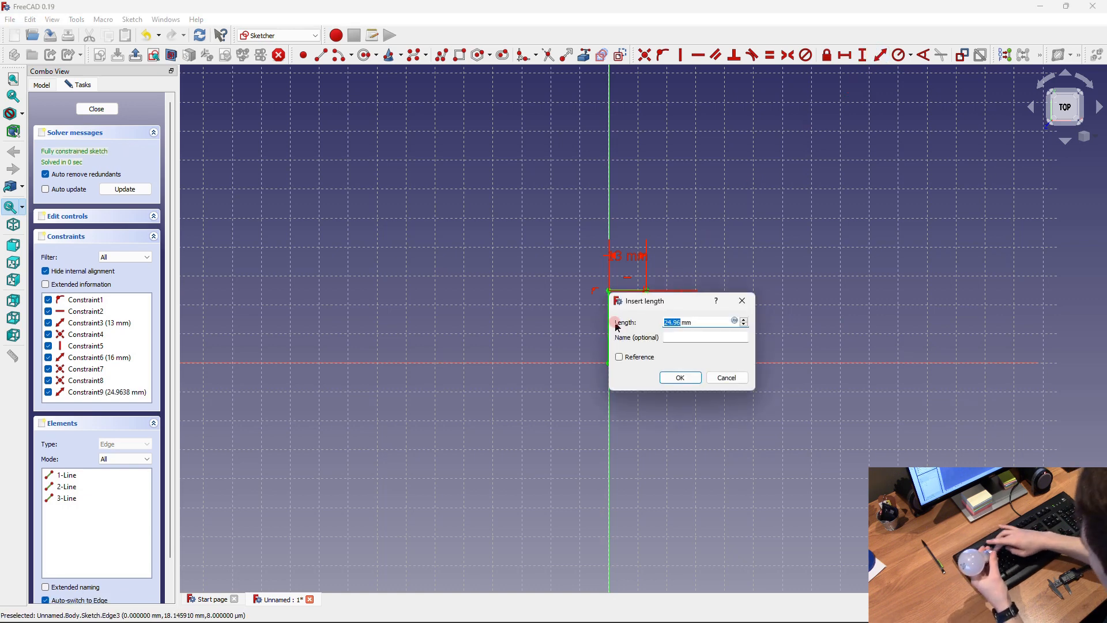
{"action": "type", "text": "24"}
{"action": "key", "text": "Return"}
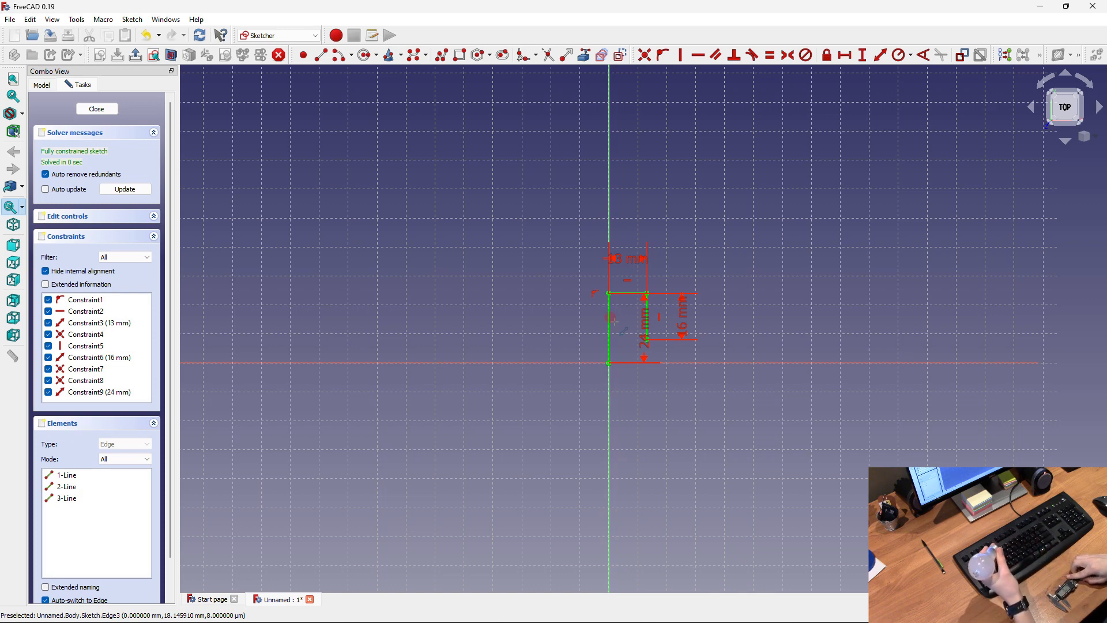
- Draw a line from the origin along the horizontal axis and constrain its length to 5 mm
{"action": "left_click", "coordinate": [321, 55]}
{"action": "left_click", "coordinate": [608, 362]}
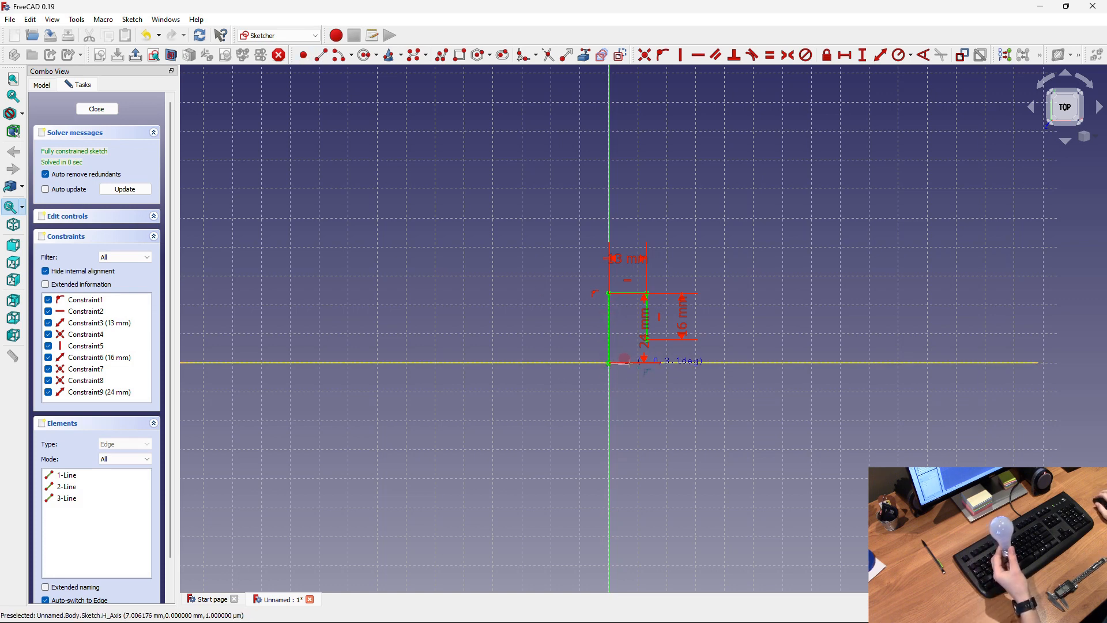
{"action": "left_click", "coordinate": [629, 362]}
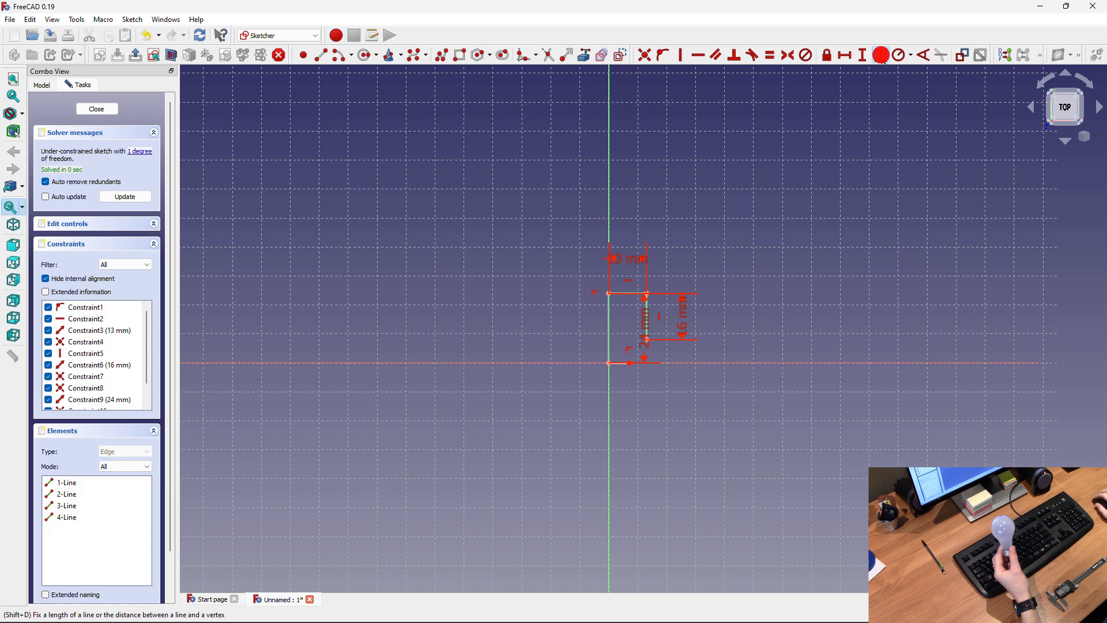
{"action": "left_click", "coordinate": [624, 362]}
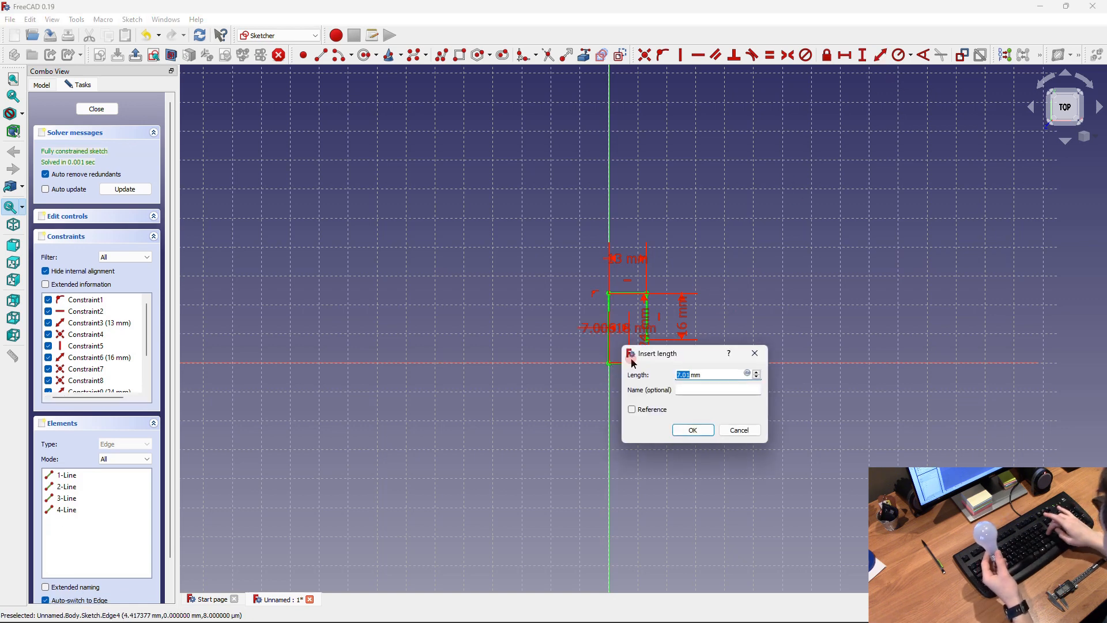
{"action": "type", "text": "5"}
{"action": "key", "text": "Return"}
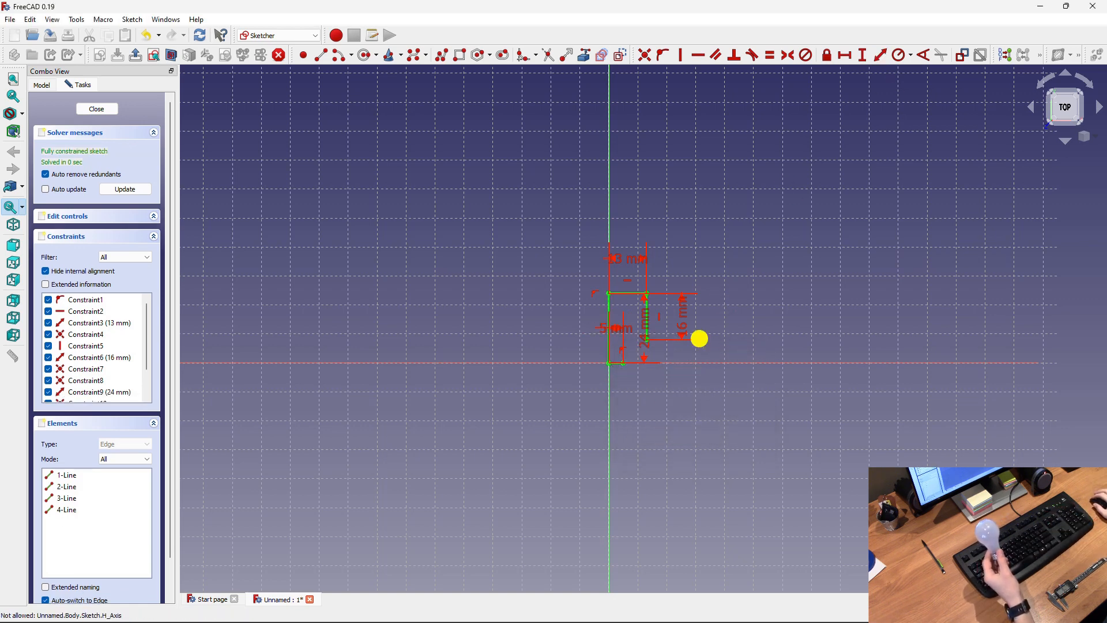
- Close the profile with a slanted line joining the 5 mm line to the 16 mm vertical line, and finish the sketch
{"action": "left_click", "coordinate": [321, 56]}
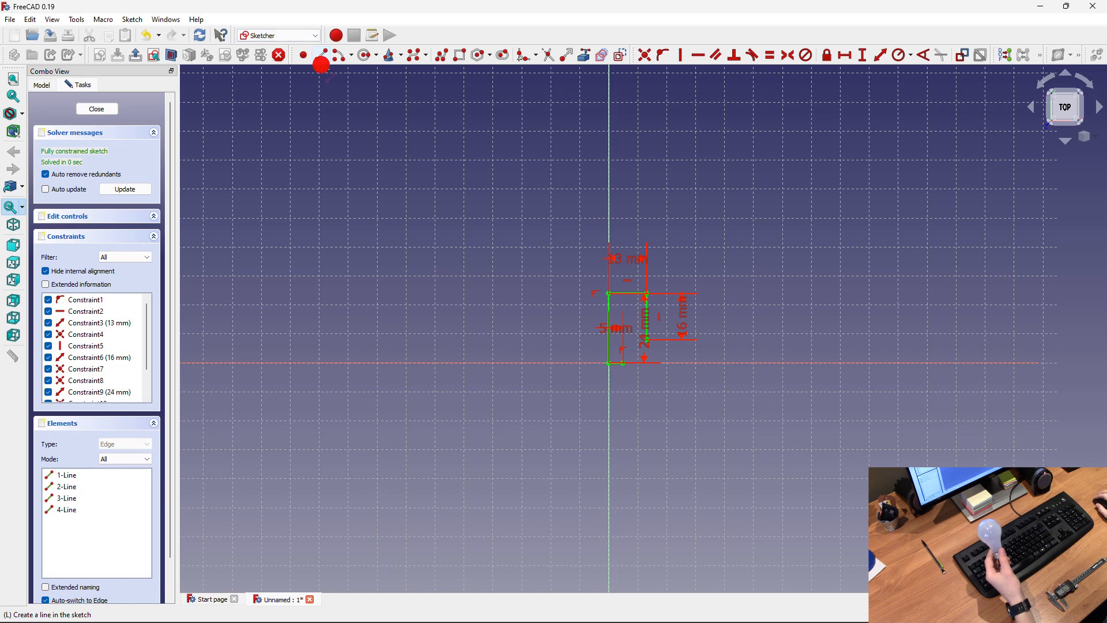
{"action": "left_click", "coordinate": [622, 362]}
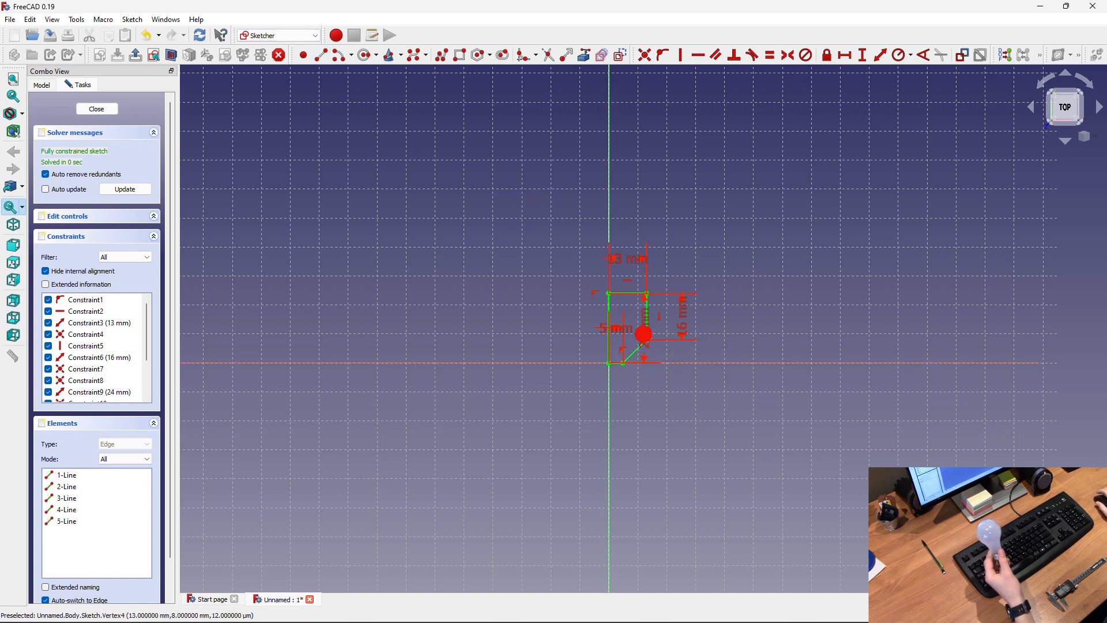
{"action": "left_click", "coordinate": [647, 340]}
{"action": "right_click", "coordinate": [775, 301]}
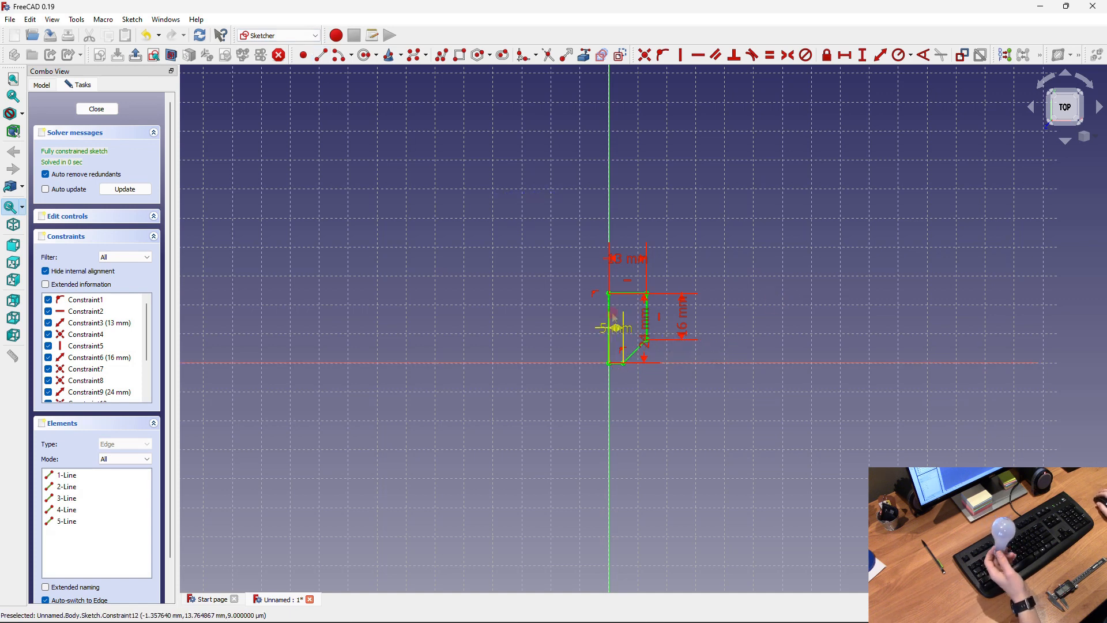
{"action": "left_click", "coordinate": [103, 109]}
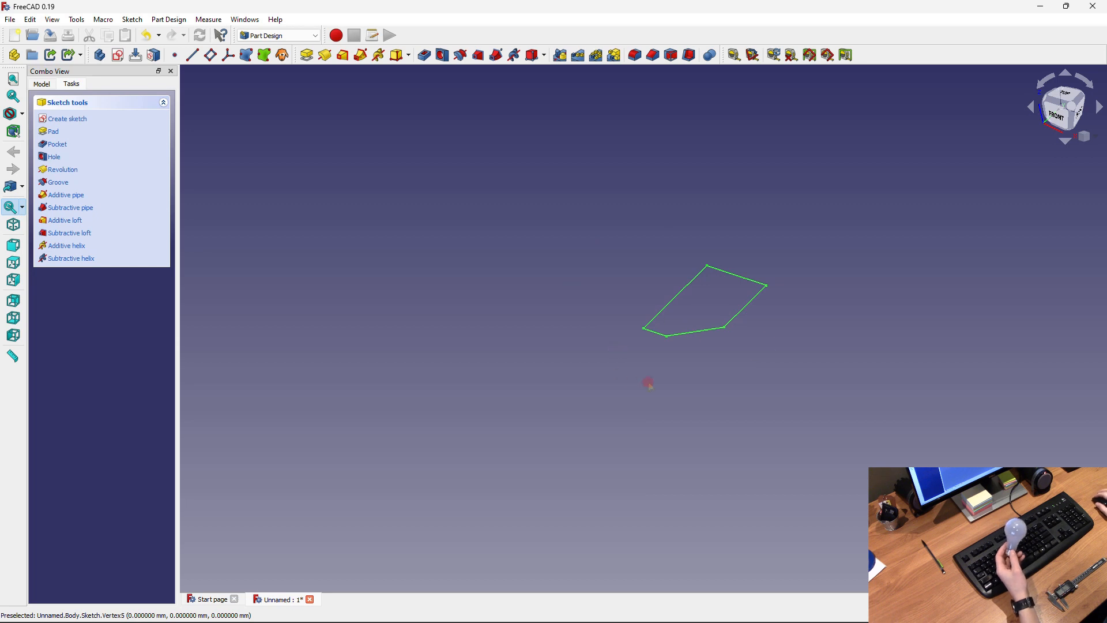
- Revolve the profile 360° around the vertical sketch axis
{"action": "left_click", "coordinate": [326, 55]}
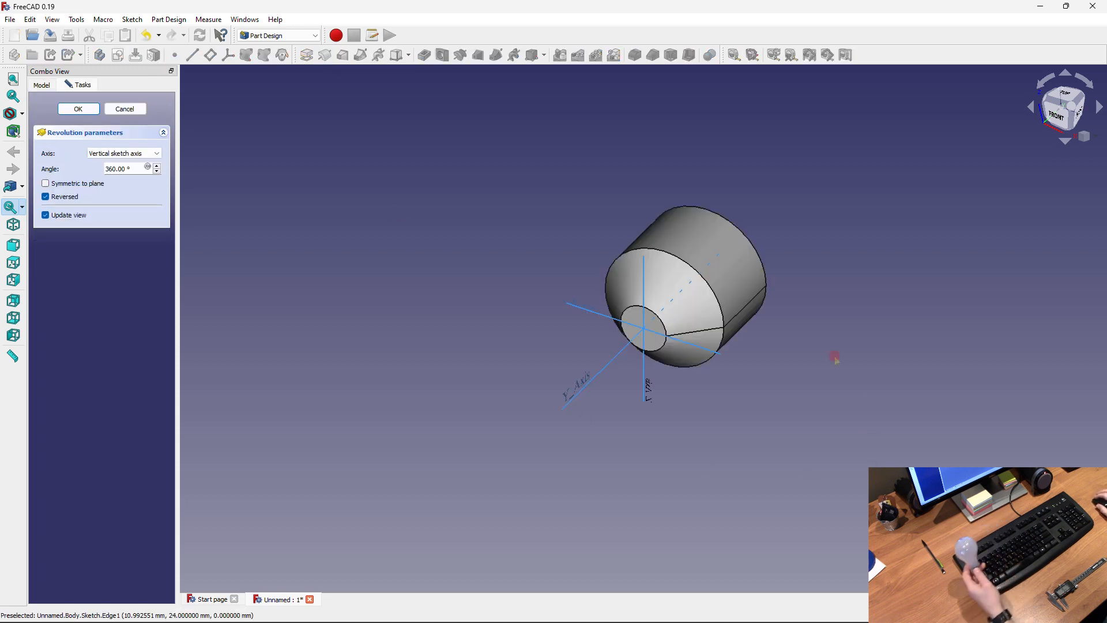
{"action": "middle_click_drag", "start_coordinate": [654, 267], "coordinate": [707, 330]}
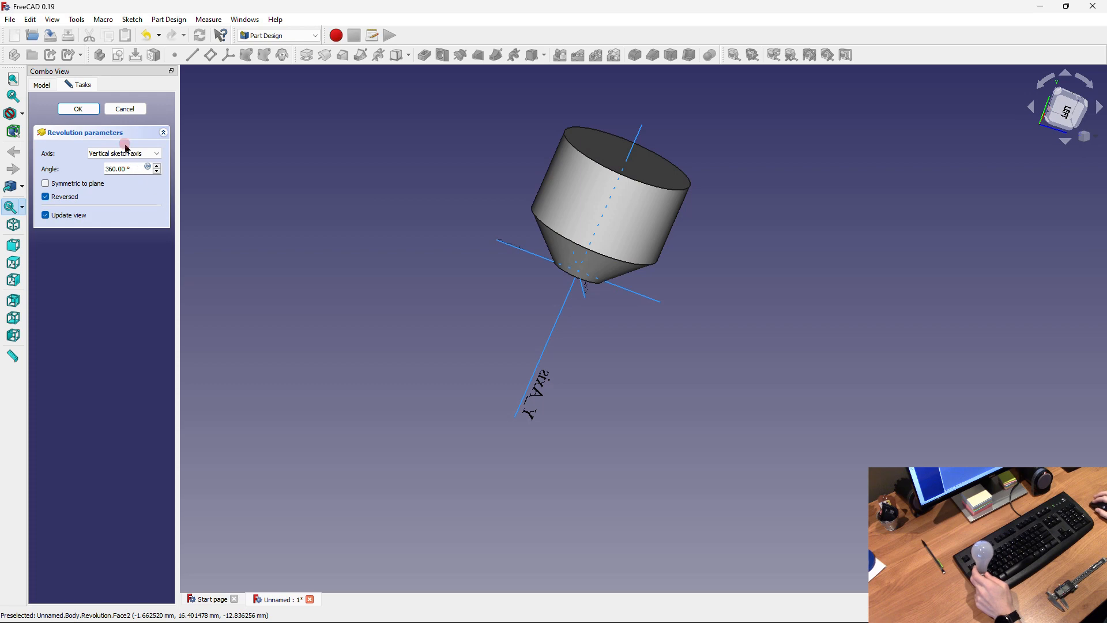
{"action": "left_click", "coordinate": [87, 109]}
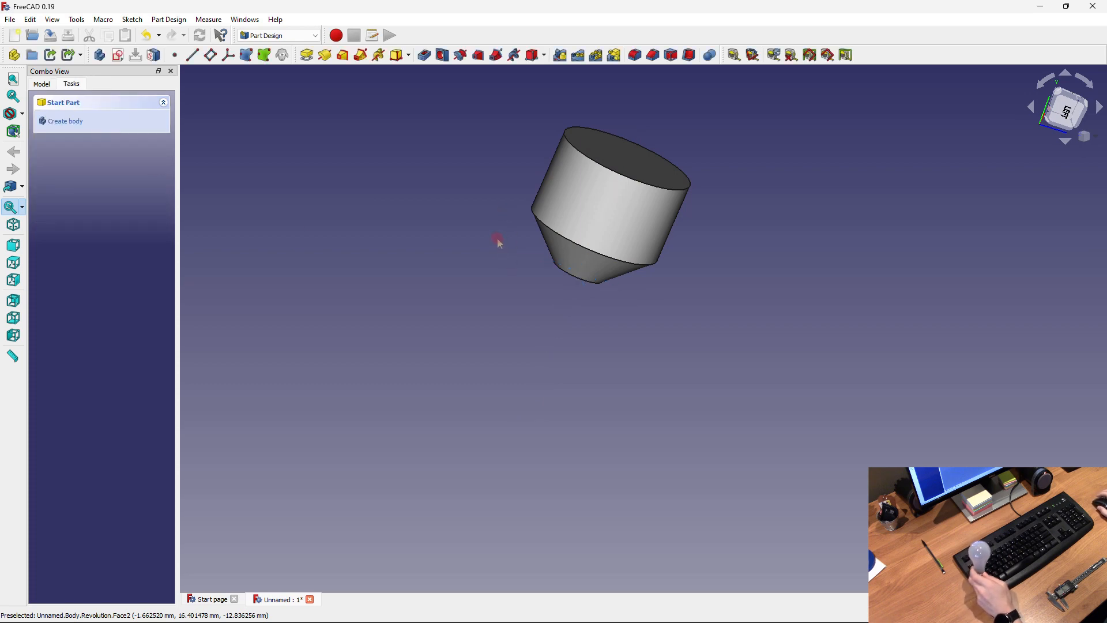
- Create a new sketch on the XY plane of the body with the revolved base
{"action": "middle_click_drag", "start_coordinate": [499, 242], "coordinate": [403, 280]}
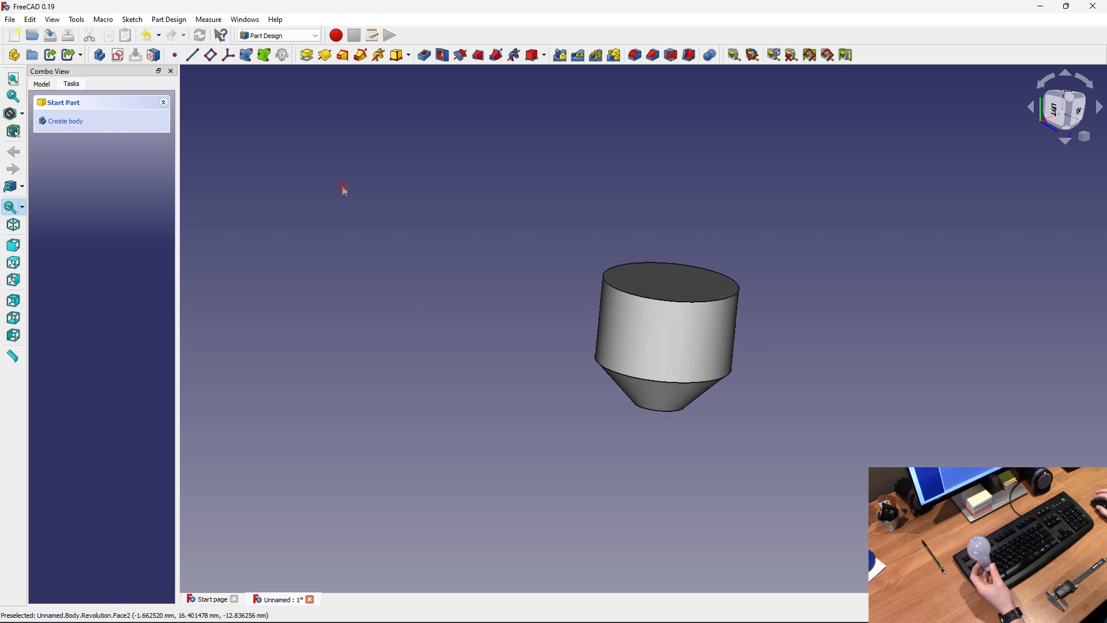
{"action": "left_click", "coordinate": [42, 83]}
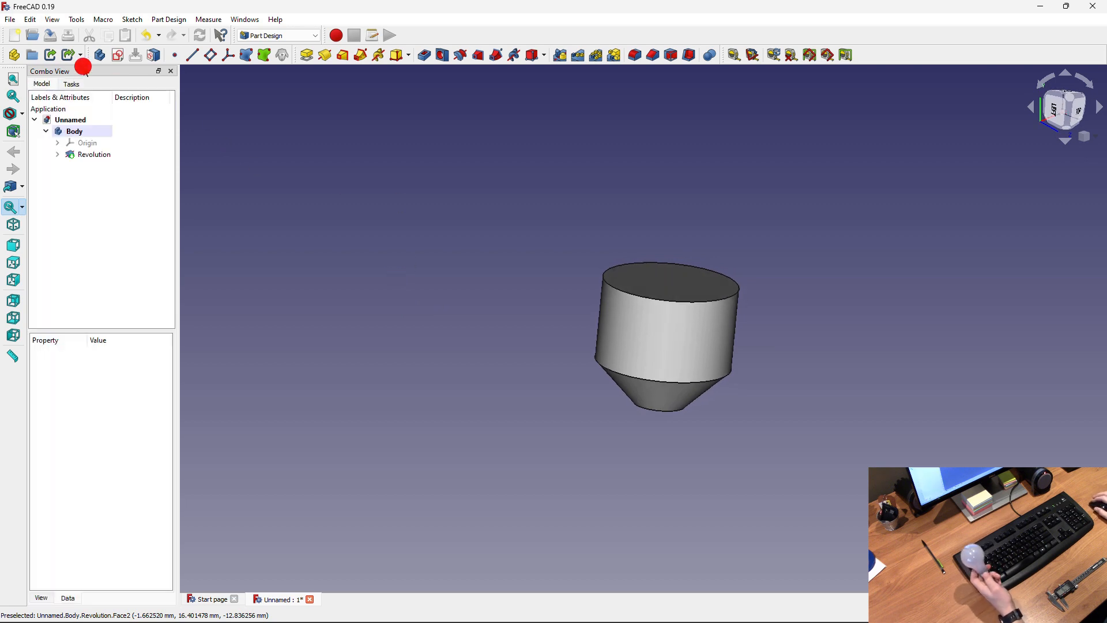
{"action": "left_click", "coordinate": [121, 57]}
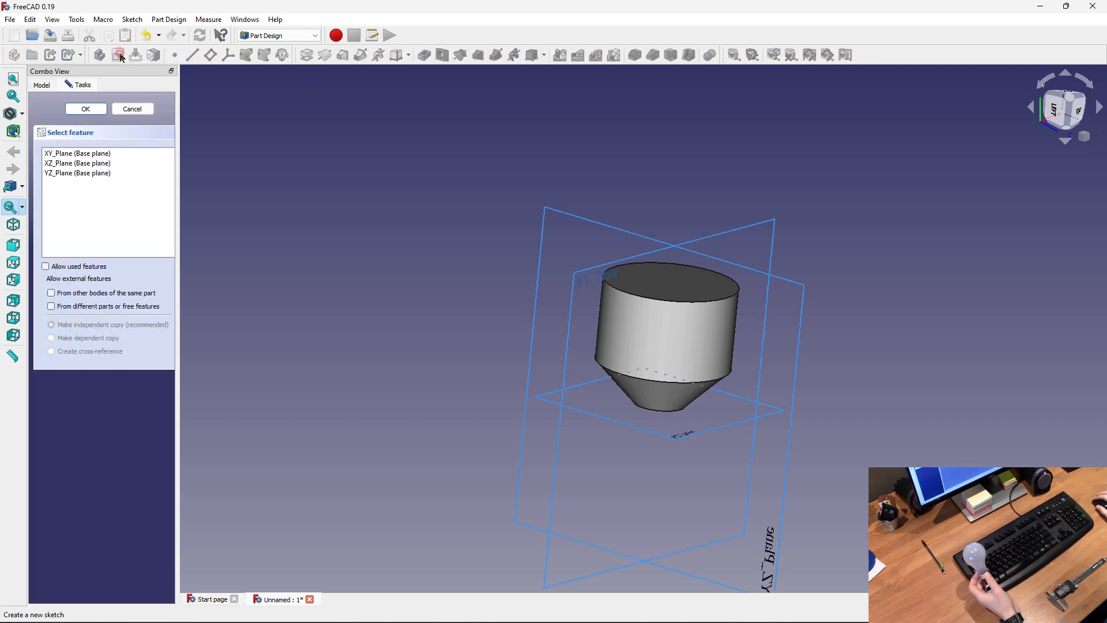
{"action": "left_click", "coordinate": [84, 154]}
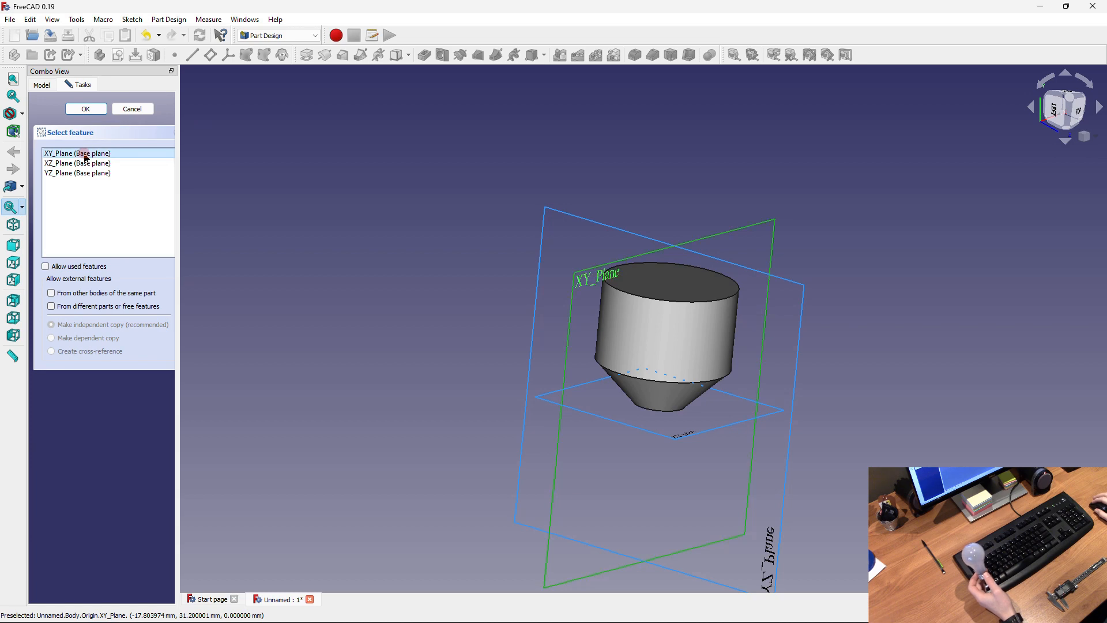
{"action": "left_click", "coordinate": [85, 108]}
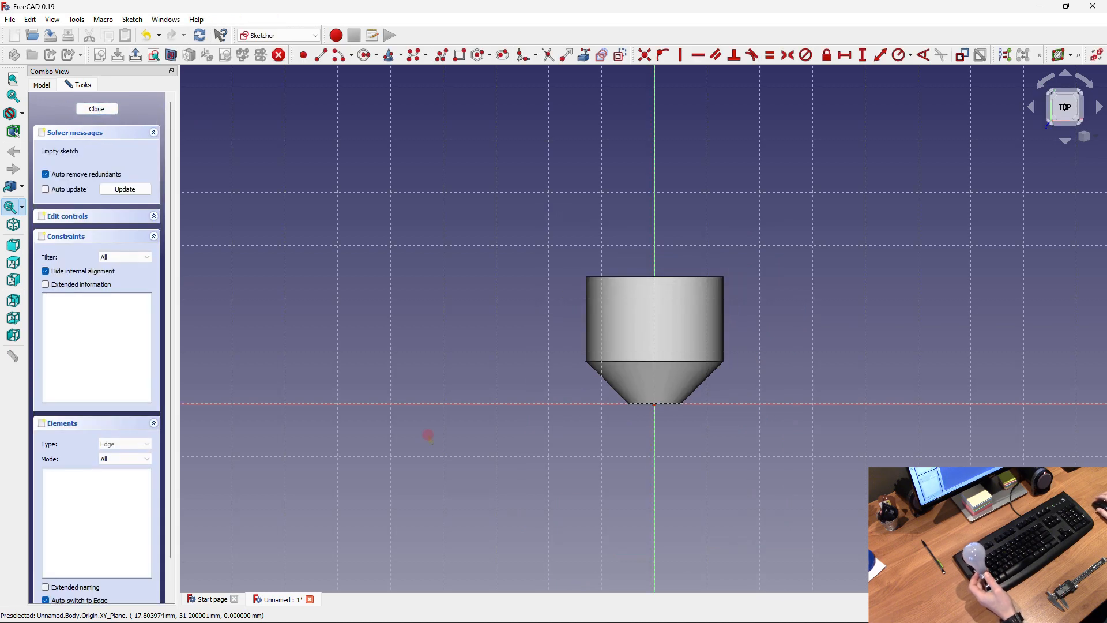
- Draw a horizontal line above the base, just beside the vertical axis, and constrain its length to 14 mm
{"action": "scroll", "coordinate": [418, 513], "scroll_direction": "down", "scroll_amount": 3}
{"action": "scroll", "coordinate": [586, 324], "scroll_direction": "down", "scroll_amount": 1}
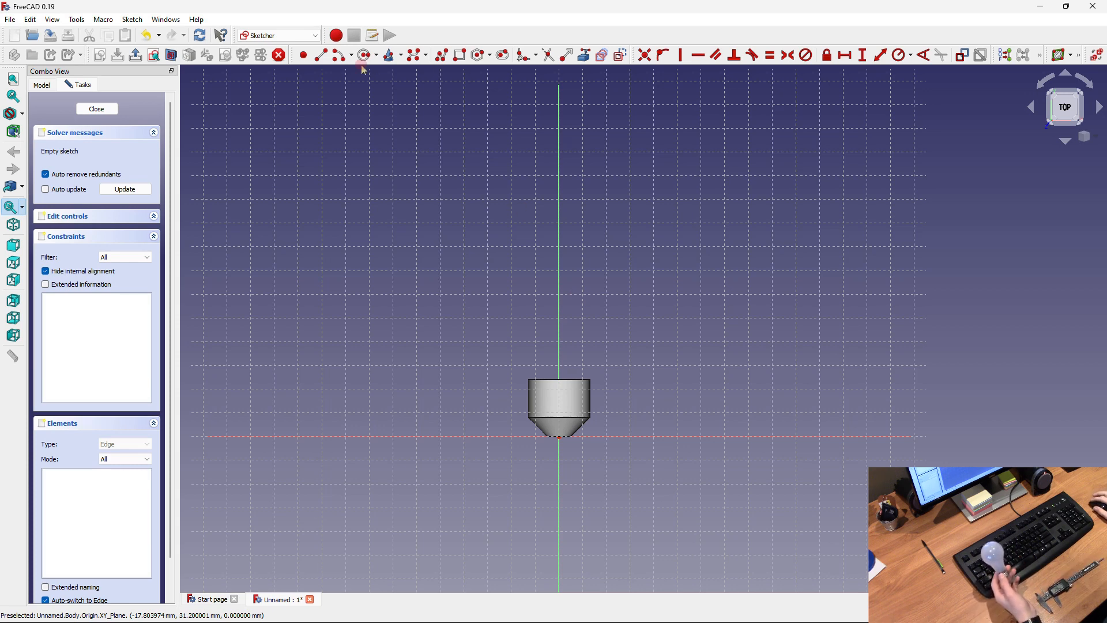
{"action": "left_click", "coordinate": [323, 56]}
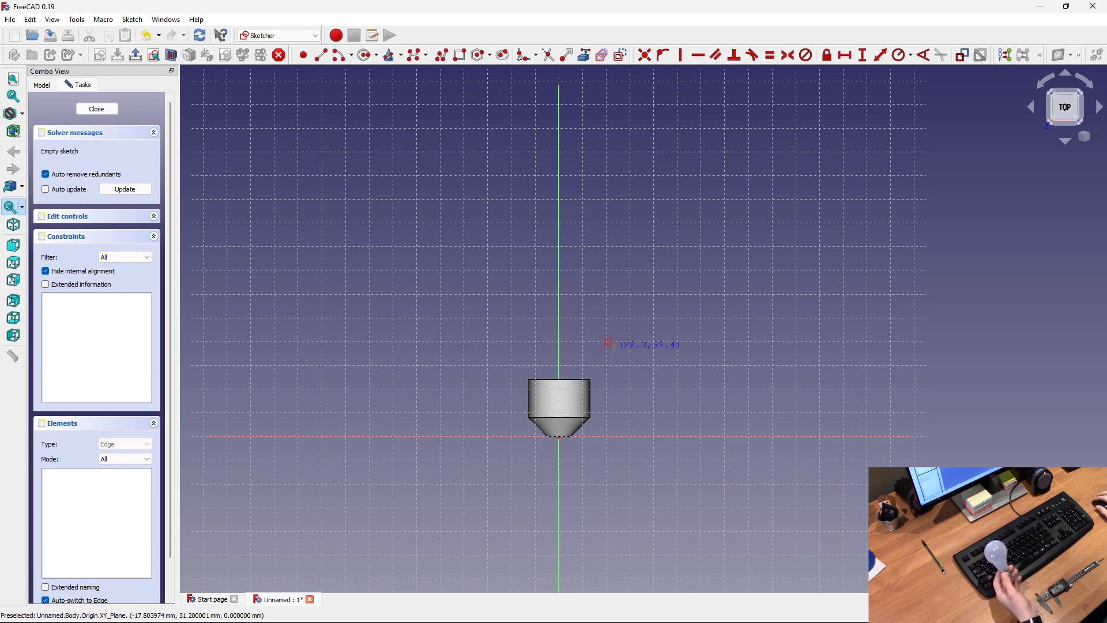
{"action": "left_click", "coordinate": [639, 352]}
{"action": "left_click", "coordinate": [585, 348]}
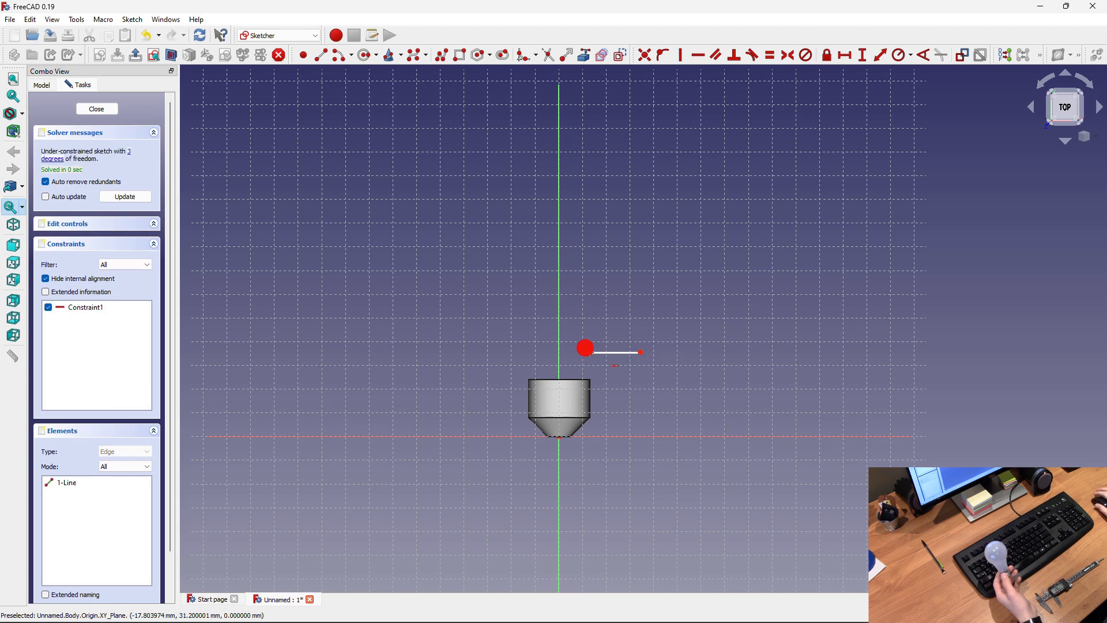
{"action": "left_click", "coordinate": [878, 60]}
{"action": "left_click", "coordinate": [602, 351]}
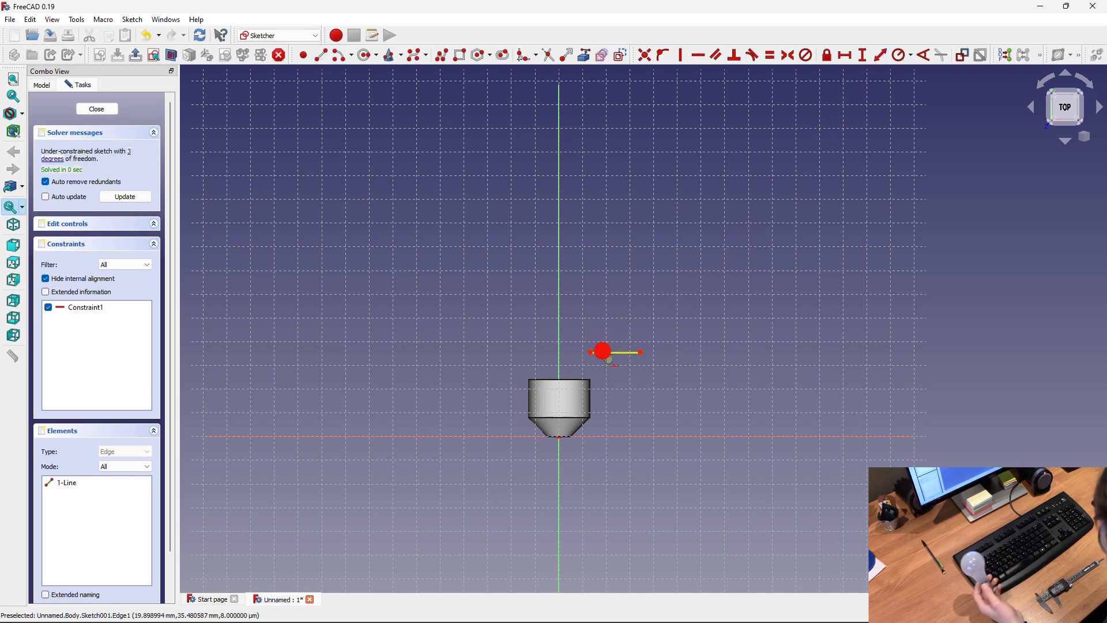
{"action": "type", "text": "14mm"}
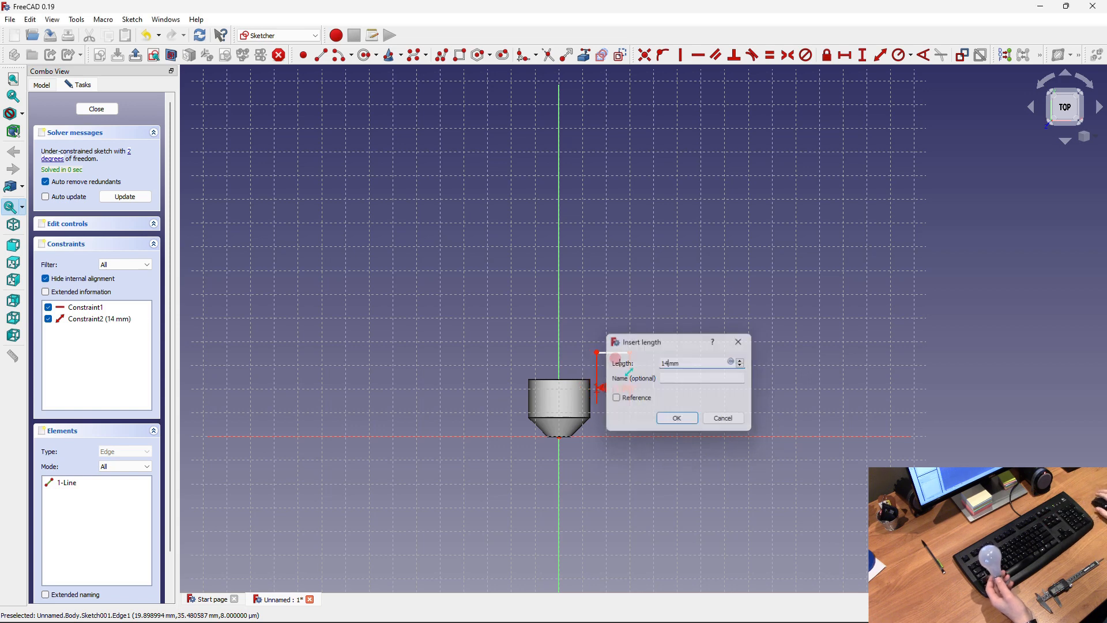
{"action": "key", "text": "Return"}
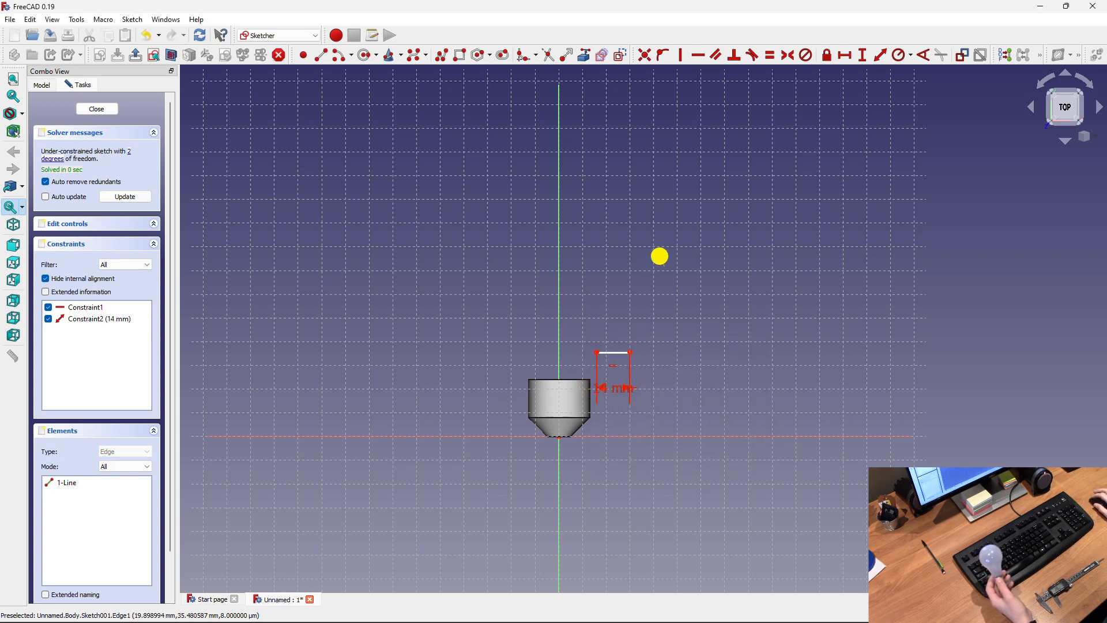
- Constrain the 14 mm line's inner endpoint onto the vertical sketch axis and pull the line closer to the base
{"action": "left_click", "coordinate": [660, 56]}
{"action": "left_click", "coordinate": [594, 348]}
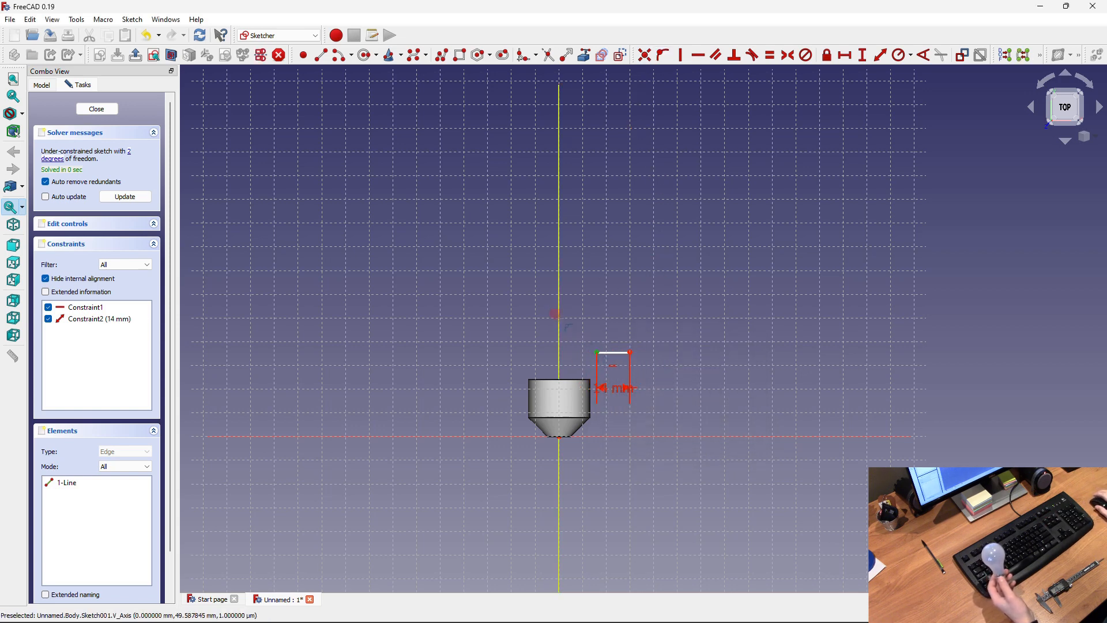
{"action": "left_click", "coordinate": [558, 313]}
{"action": "mouse_move", "coordinate": [558, 352]}
{"action": "left_mouse_down"}
{"action": "mouse_move", "coordinate": [562, 385]}
{"action": "mouse_move", "coordinate": [560, 334]}
{"action": "left_mouse_up"}
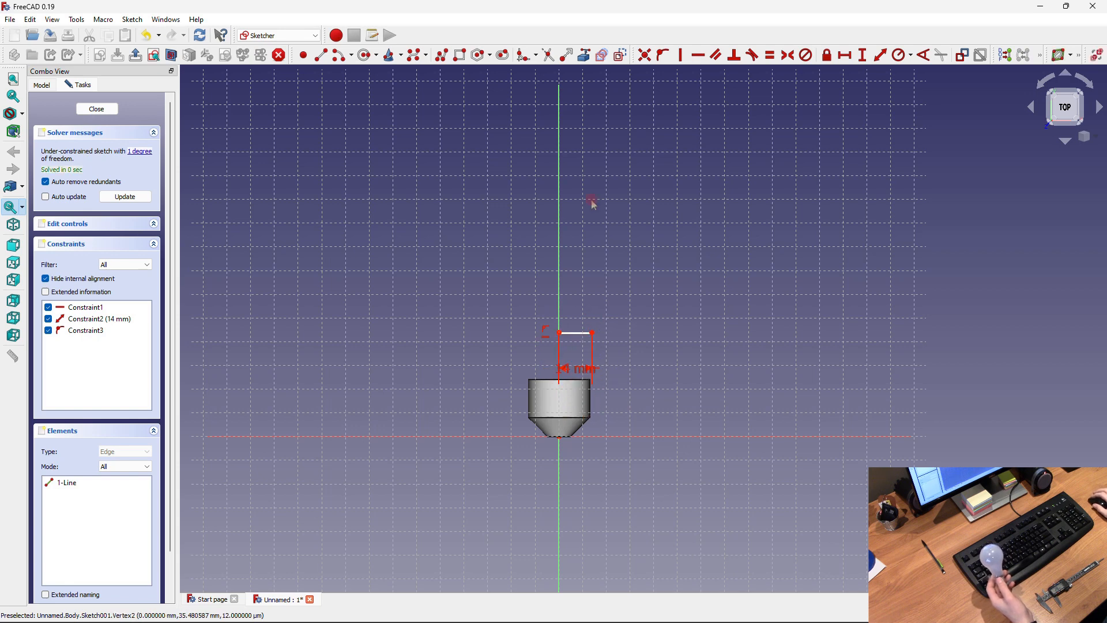
- Bring the revolved base's upper edge into the sketch as external geometry
{"action": "left_click", "coordinate": [585, 55]}
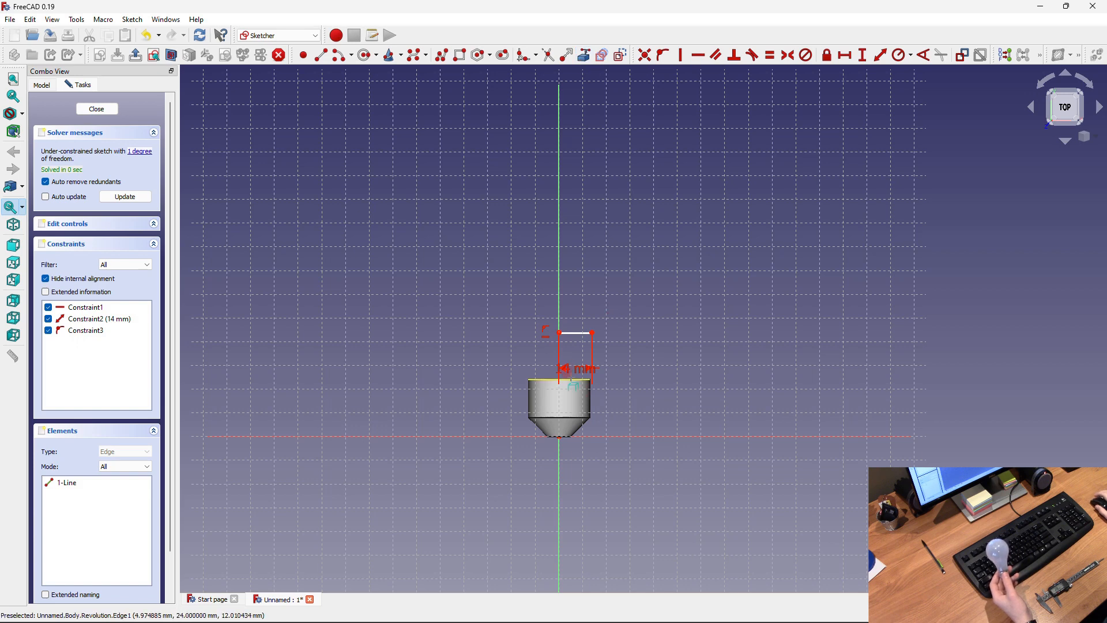
{"action": "left_click", "coordinate": [570, 379]}
{"action": "right_click", "coordinate": [590, 327]}
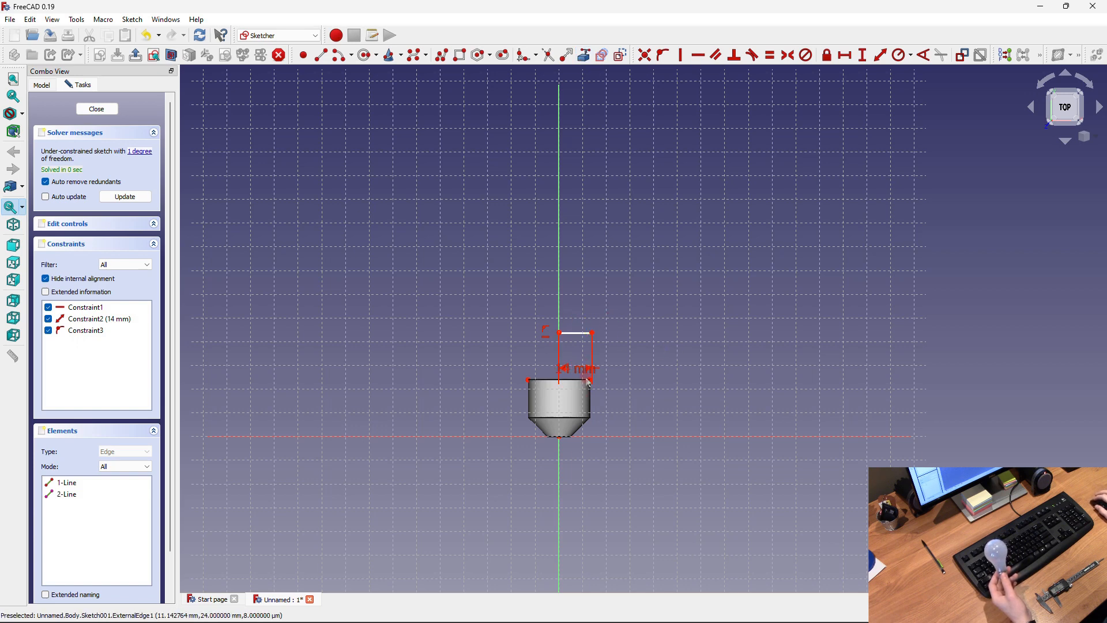
{"action": "scroll", "coordinate": [562, 385], "scroll_direction": "up", "scroll_amount": 2}
{"action": "scroll", "coordinate": [563, 384], "scroll_direction": "up", "scroll_amount": 2}
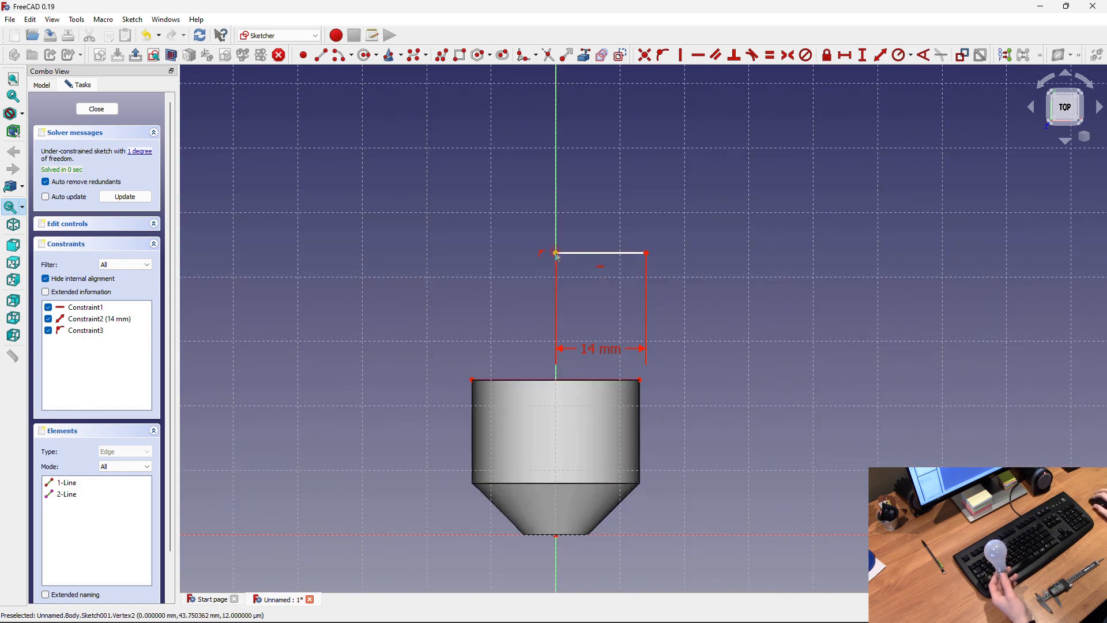
- Constrain the 14 mm line's endpoint on the vertical axis onto the base's projected upper edge
{"action": "left_click", "coordinate": [663, 55]}
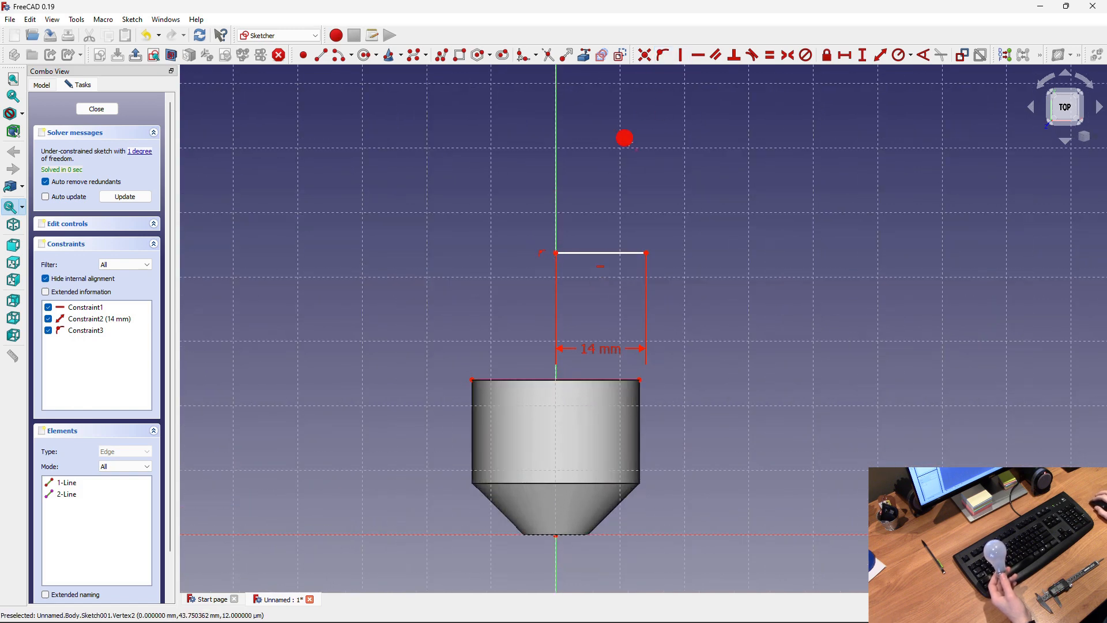
{"action": "left_click", "coordinate": [555, 252]}
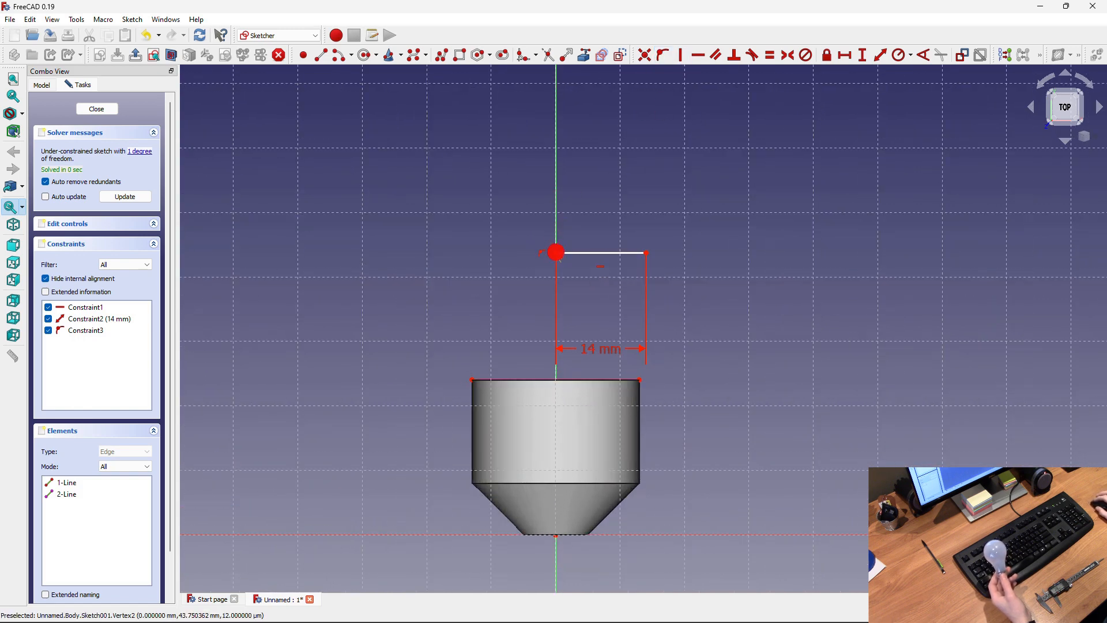
{"action": "left_click", "coordinate": [562, 376]}
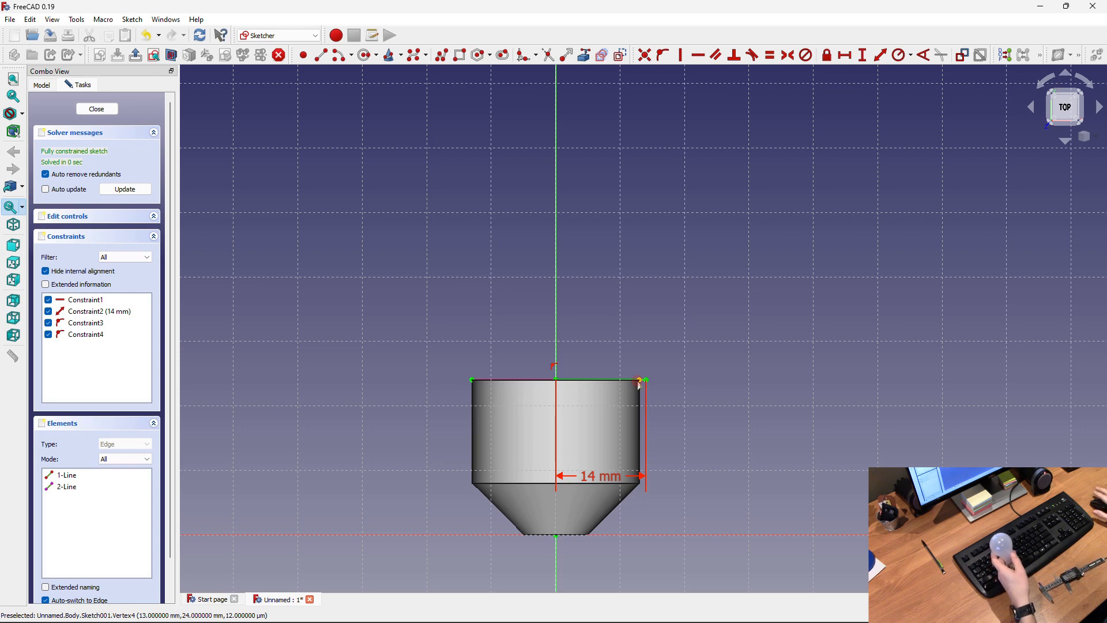
- Draw an arc of about 42 mm radius above the base, with centre and upper end on the vertical axis, spanning slightly over a quarter circle
{"action": "scroll", "coordinate": [638, 384], "scroll_direction": "down", "scroll_amount": 5}
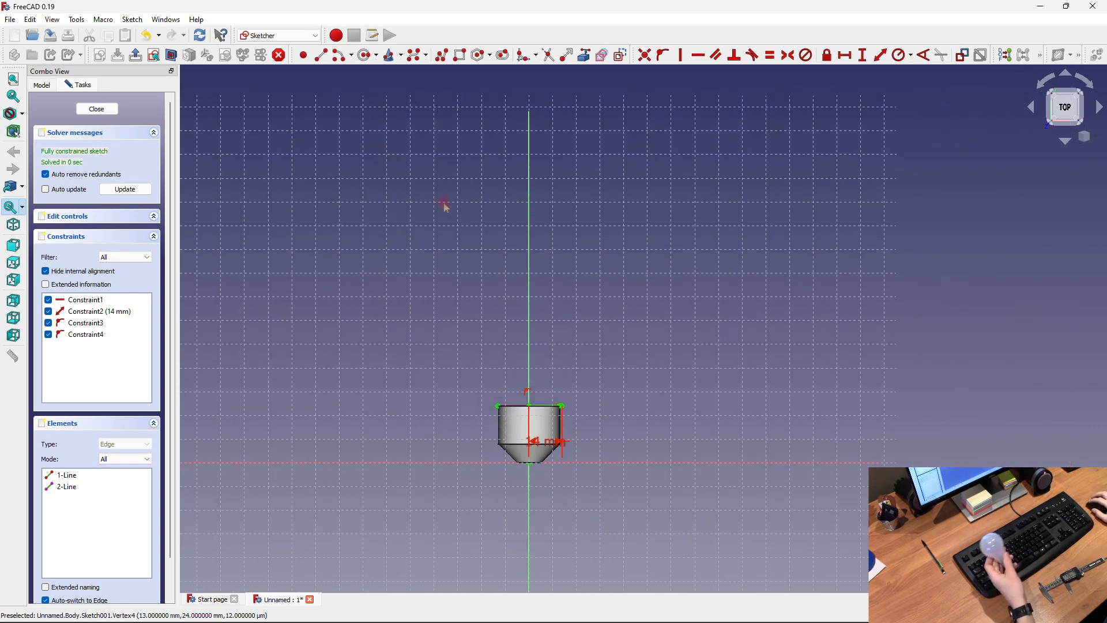
{"action": "left_click", "coordinate": [344, 60]}
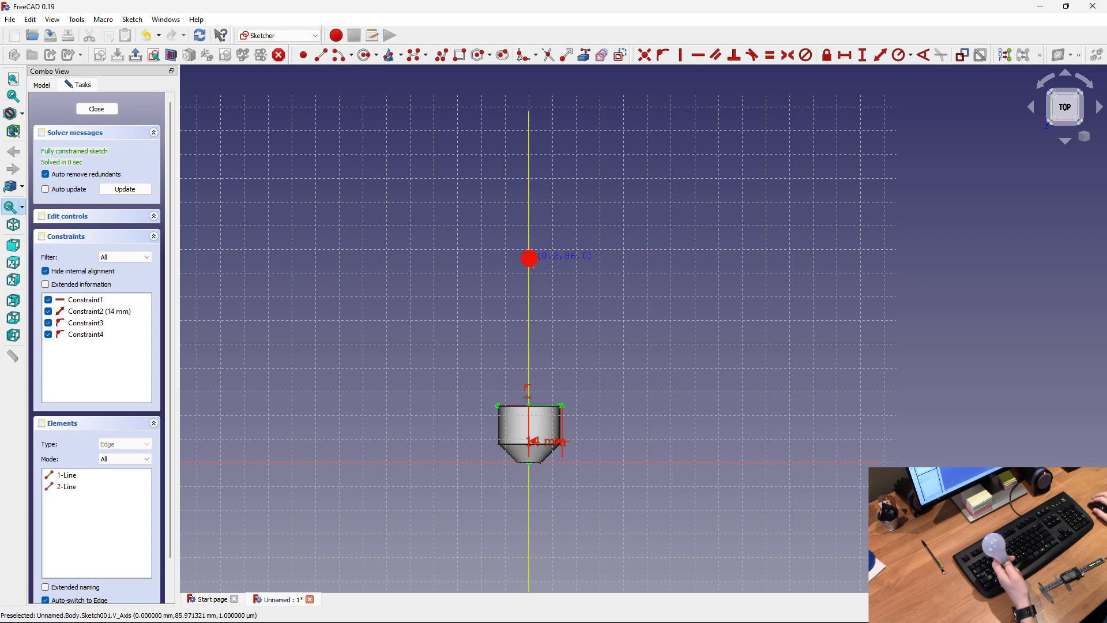
{"action": "left_click", "coordinate": [529, 257]}
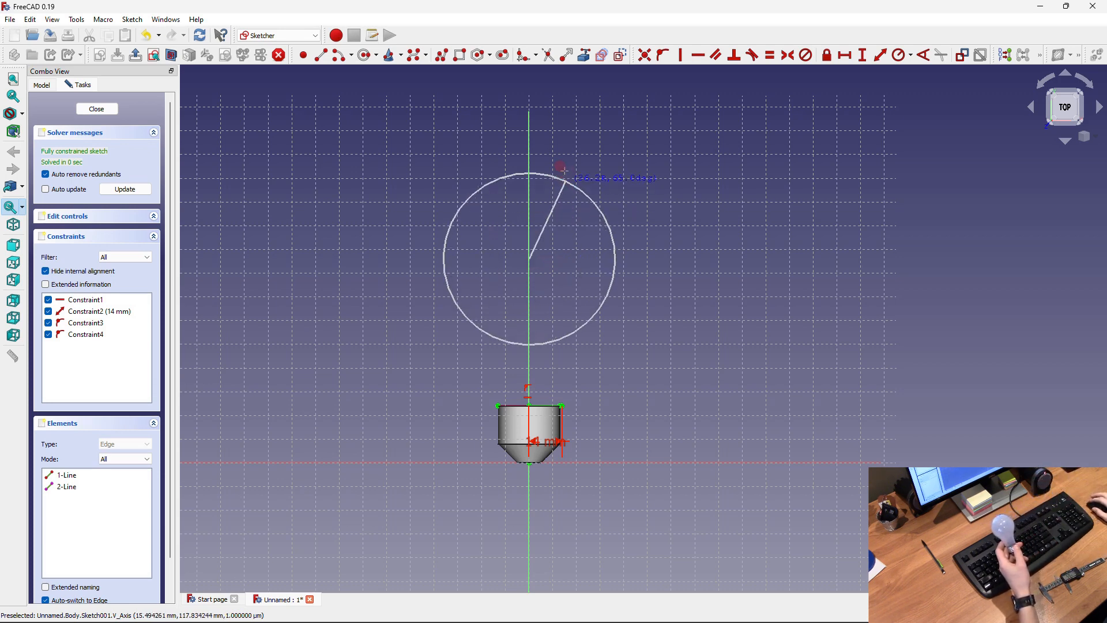
{"action": "left_click", "coordinate": [528, 156]}
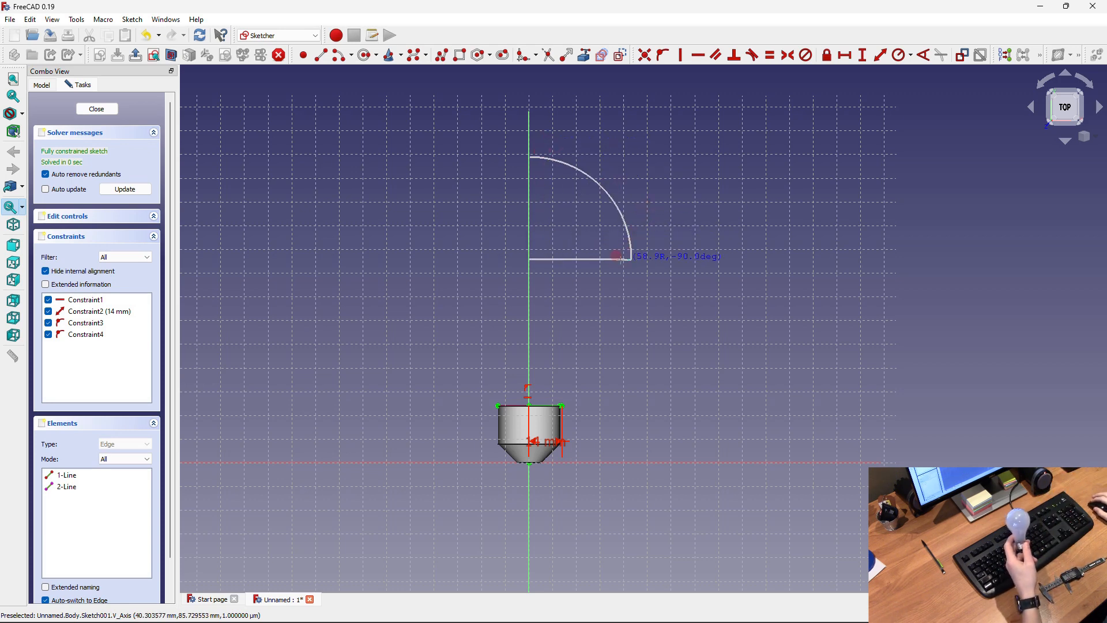
{"action": "left_click", "coordinate": [627, 253]}
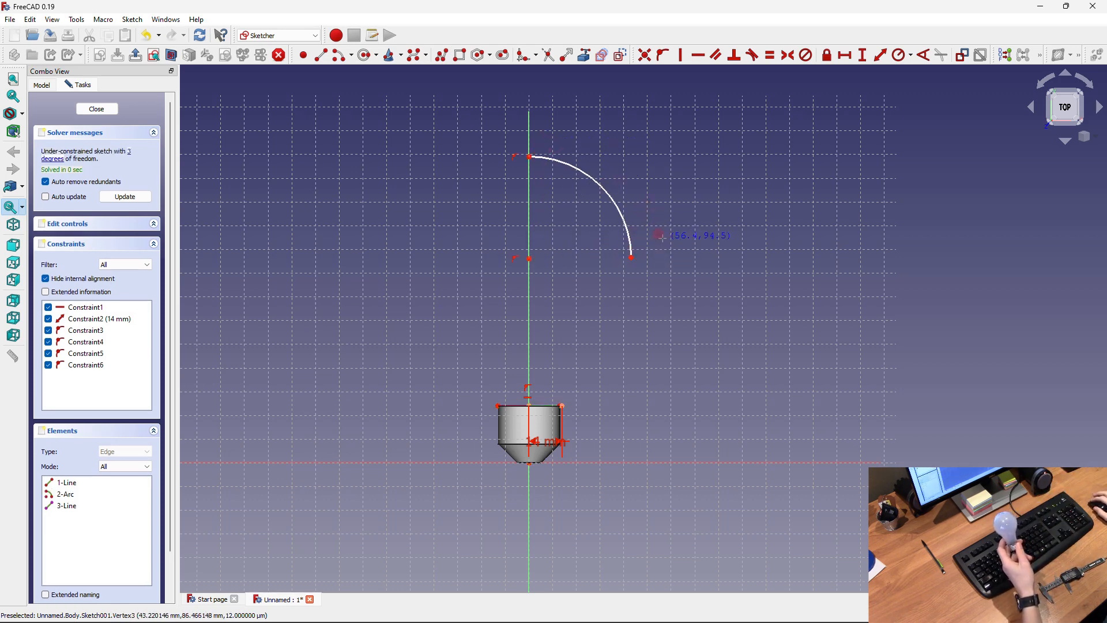
{"action": "mouse_move", "coordinate": [631, 260]}
{"action": "left_mouse_down"}
{"action": "mouse_move", "coordinate": [642, 247]}
{"action": "mouse_move", "coordinate": [627, 270]}
{"action": "left_mouse_up"}
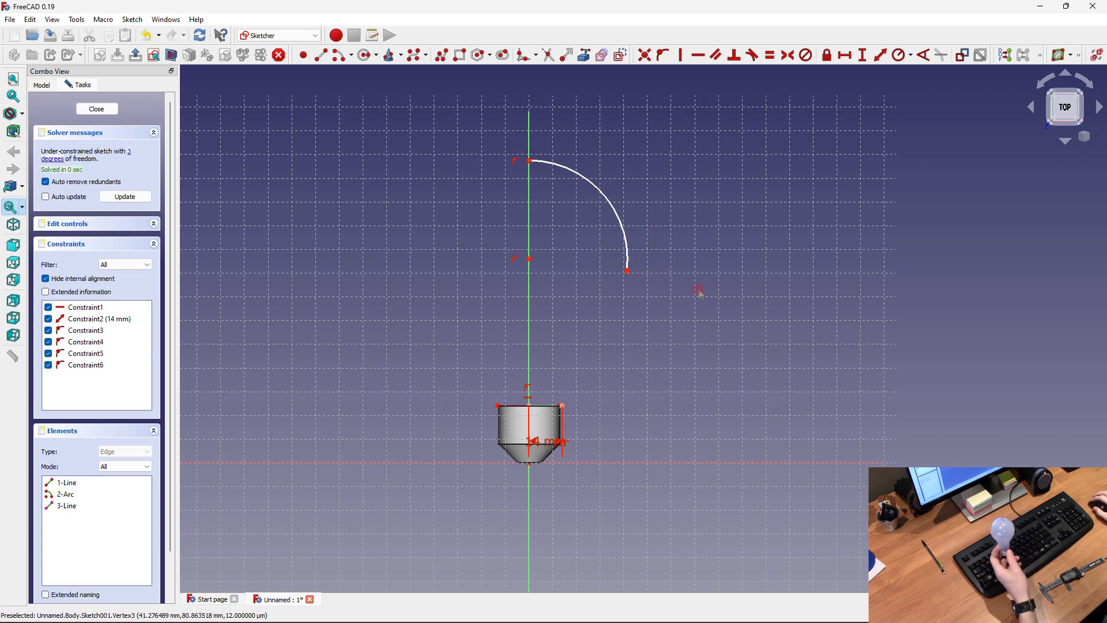
- Constrain the arc's radius to 30 mm and move its upper endpoint down along the vertical axis
{"action": "left_click", "coordinate": [899, 55]}
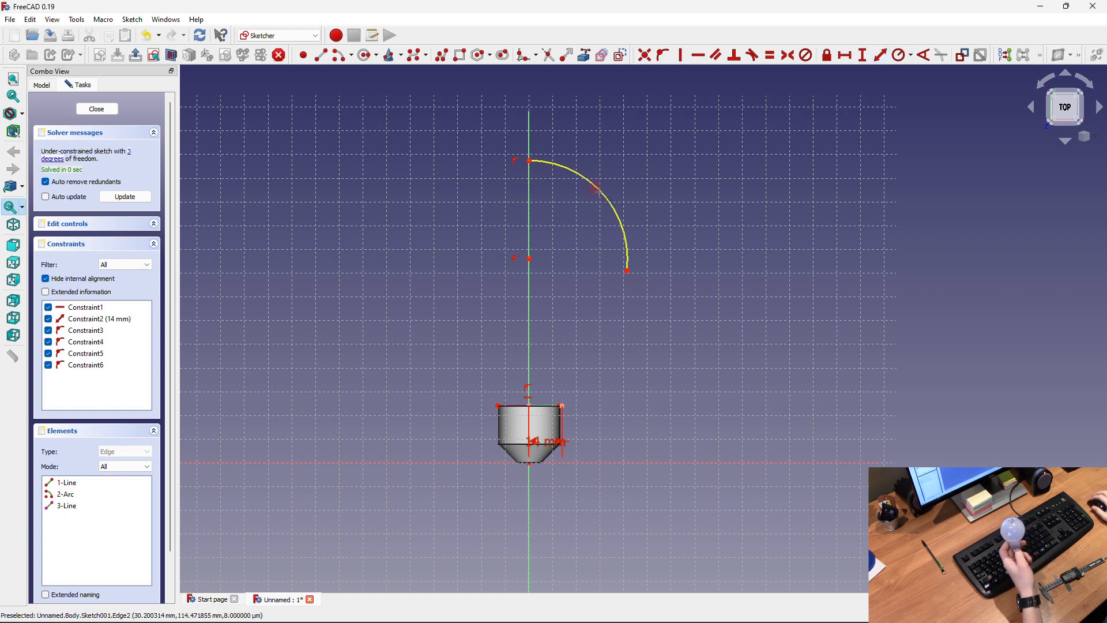
{"action": "left_click", "coordinate": [601, 200]}
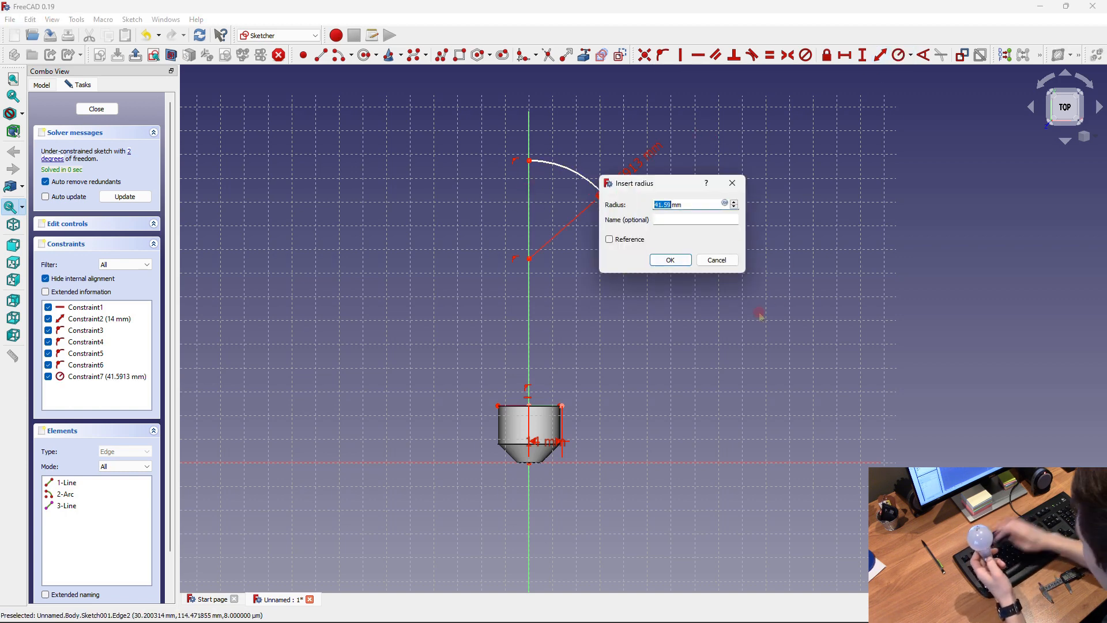
{"action": "type", "text": "30mm"}
{"action": "key", "text": "Return"}
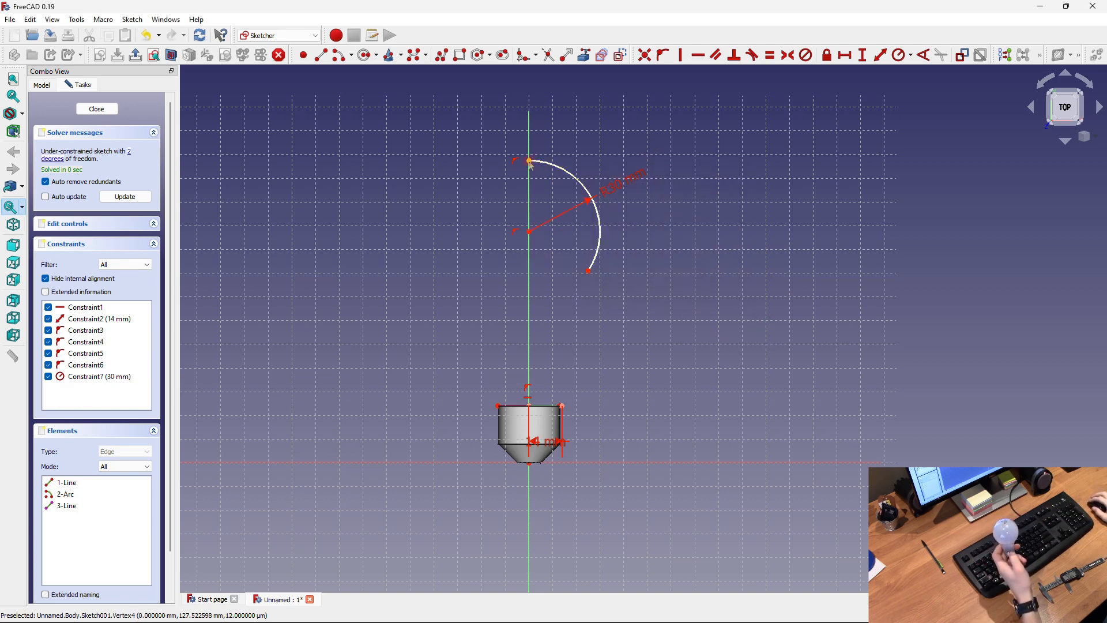
{"action": "left_click_drag", "start_coordinate": [529, 161], "coordinate": [531, 209]}
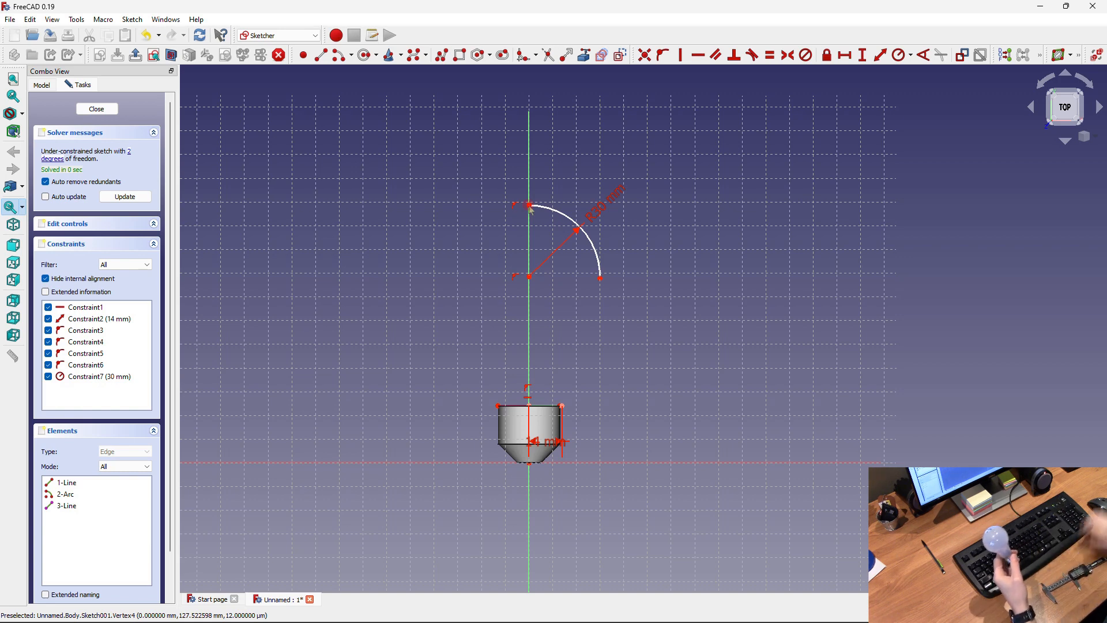
- Set the vertical distance from the 14 mm line's axis endpoint to the arc's upper end to 82 mm, and extend the arc's free end downward
{"action": "left_click", "coordinate": [861, 57]}
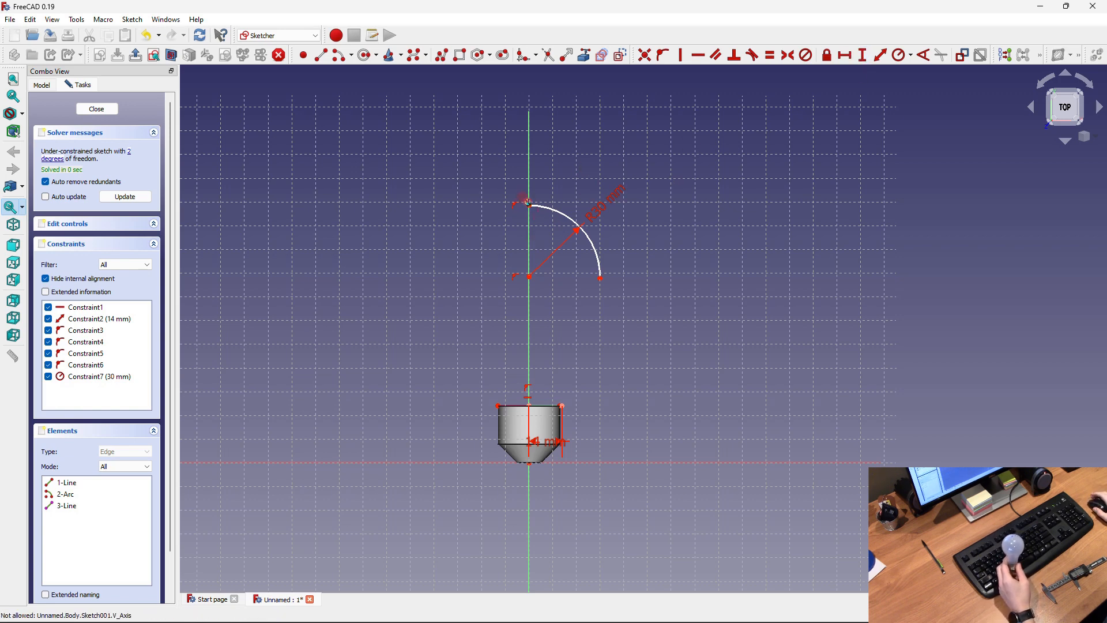
{"action": "left_click", "coordinate": [528, 204]}
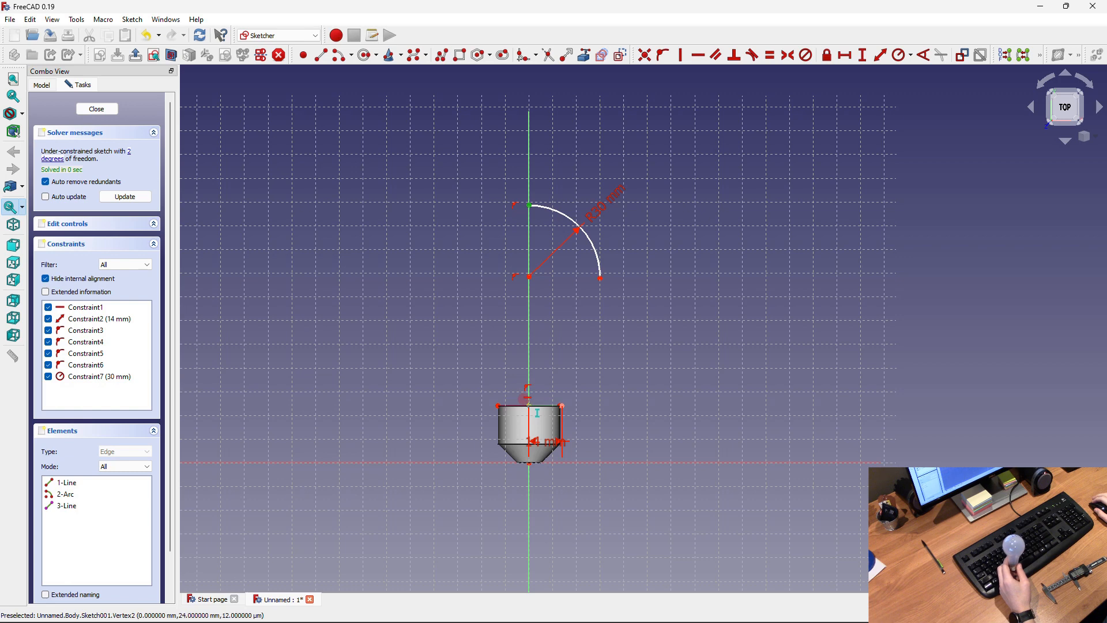
{"action": "left_click", "coordinate": [527, 401]}
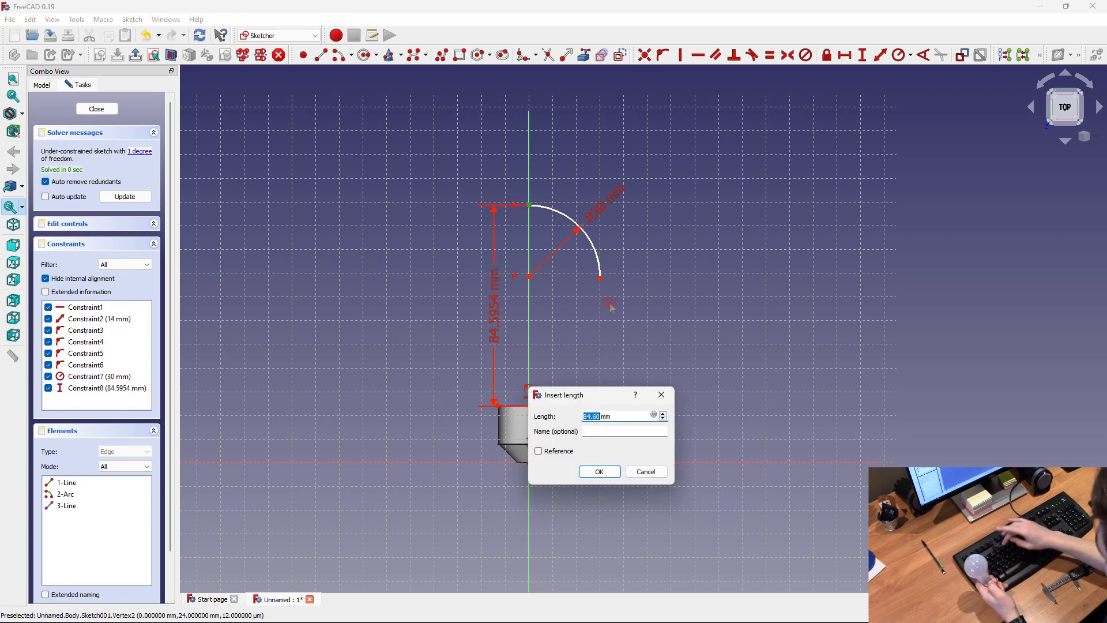
{"action": "type", "text": "82"}
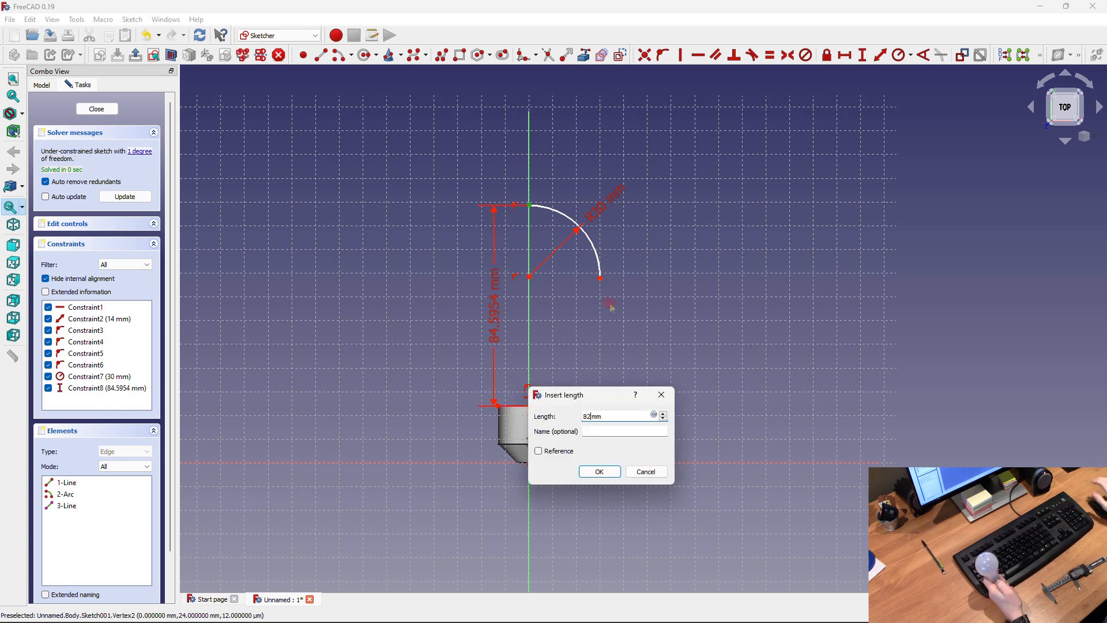
{"action": "key", "text": "Return"}
{"action": "left_click", "coordinate": [614, 301]}
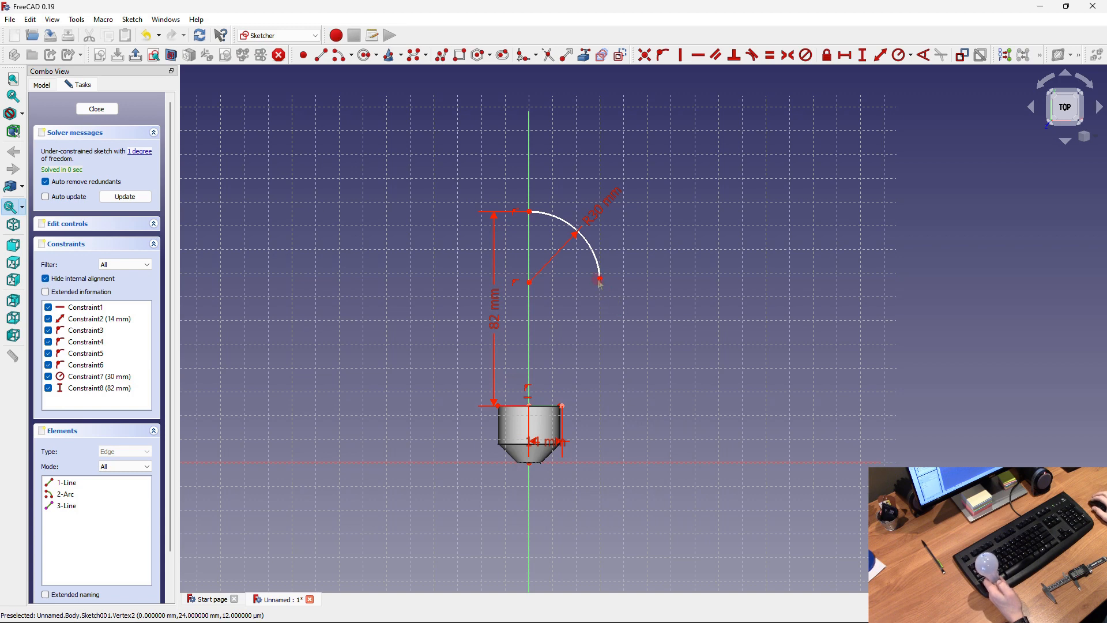
{"action": "left_click_drag", "start_coordinate": [599, 282], "coordinate": [606, 329]}
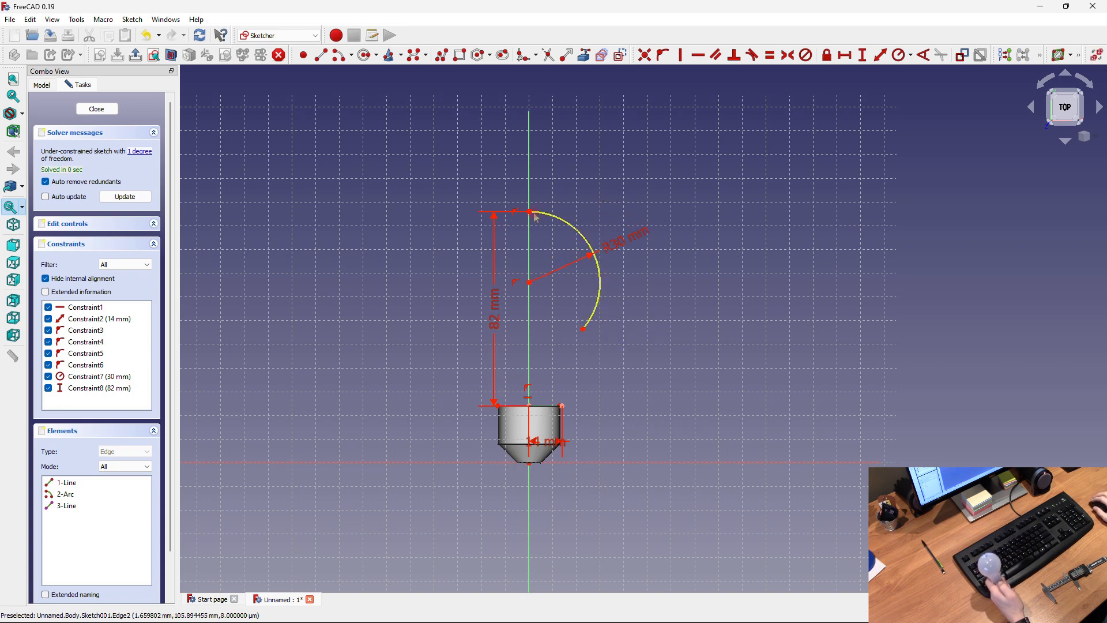
- Draw a second arc of about 24 mm radius from the 30 mm arc's lower end down towards the base, with its centre outside the profile
{"action": "left_click", "coordinate": [340, 55]}
{"action": "left_click", "coordinate": [609, 361]}
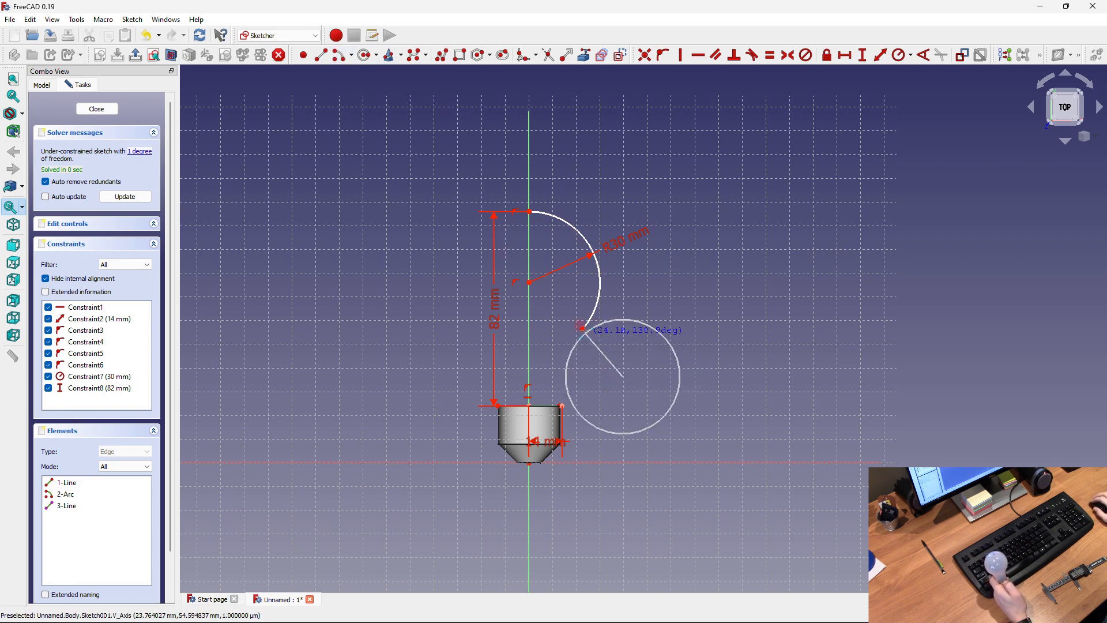
{"action": "left_click", "coordinate": [582, 329]}
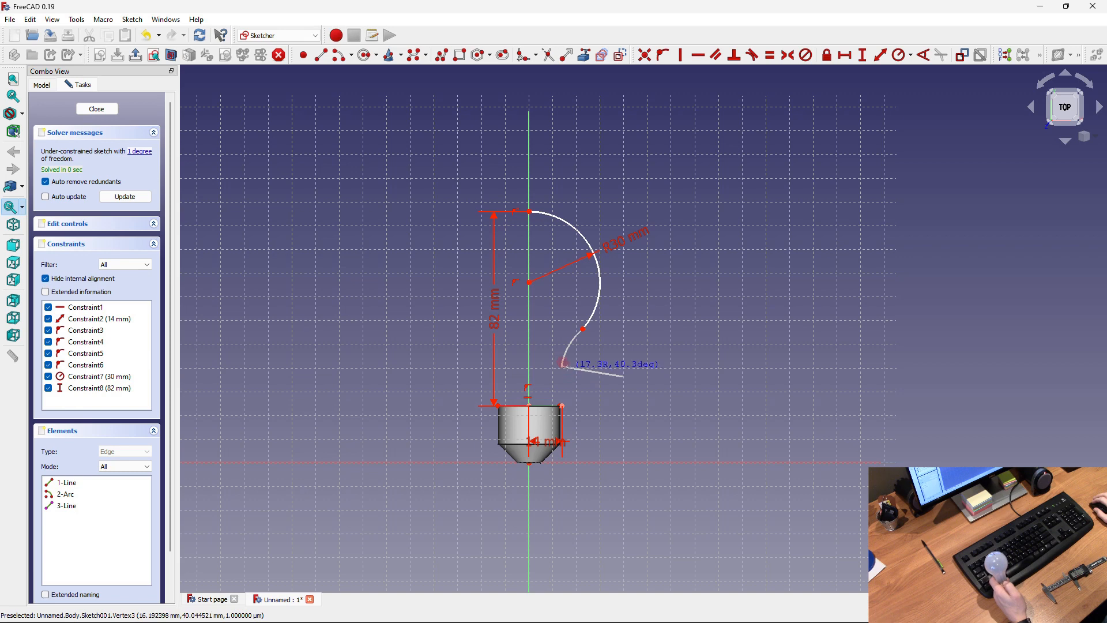
{"action": "left_click", "coordinate": [600, 376]}
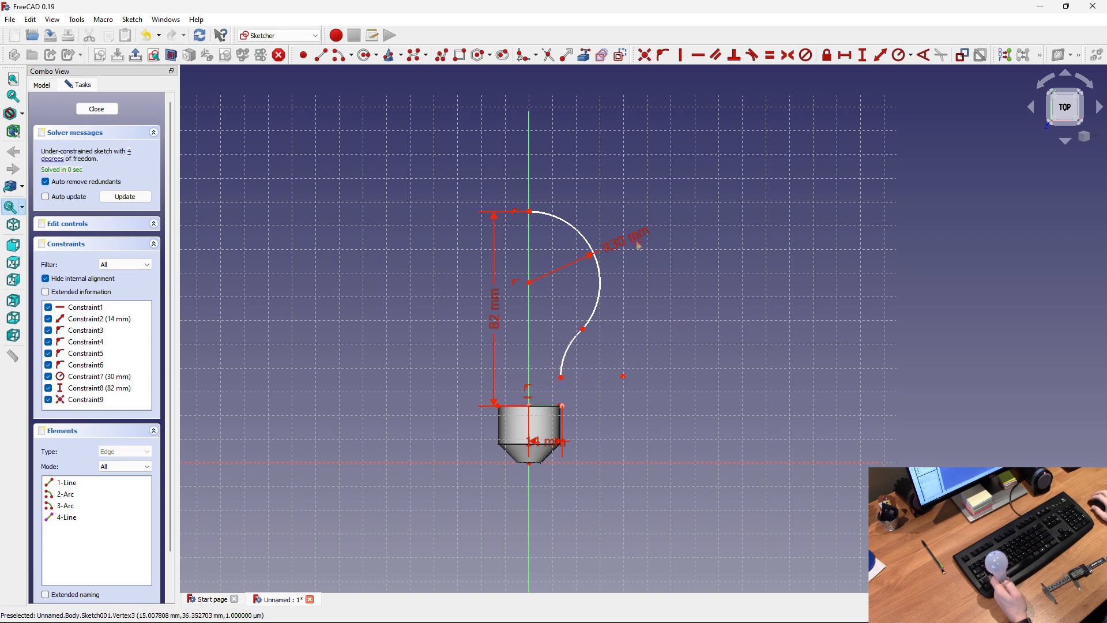
- Make the second arc's lower end coincident with the 14 mm line's outer endpoint
{"action": "left_click", "coordinate": [662, 54]}
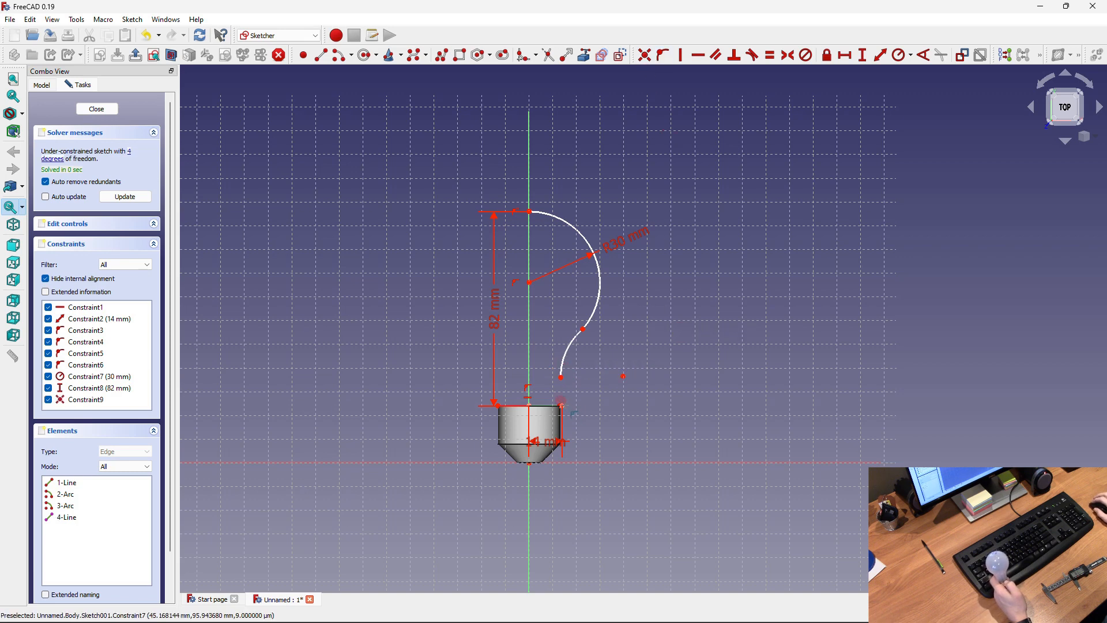
{"action": "left_click", "coordinate": [561, 403]}
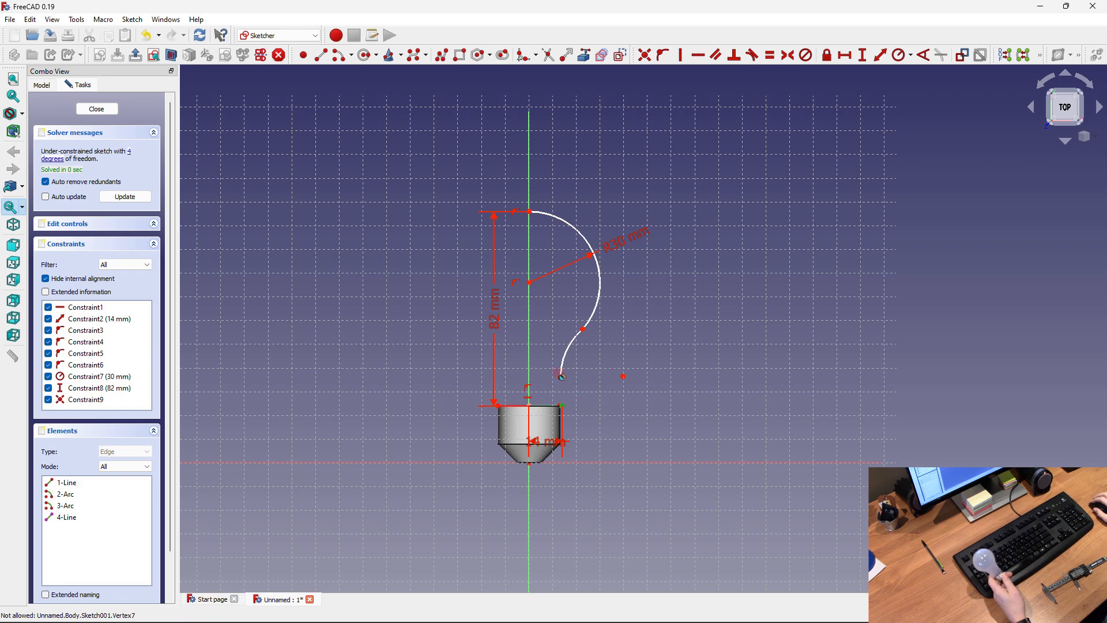
{"action": "left_click", "coordinate": [560, 377]}
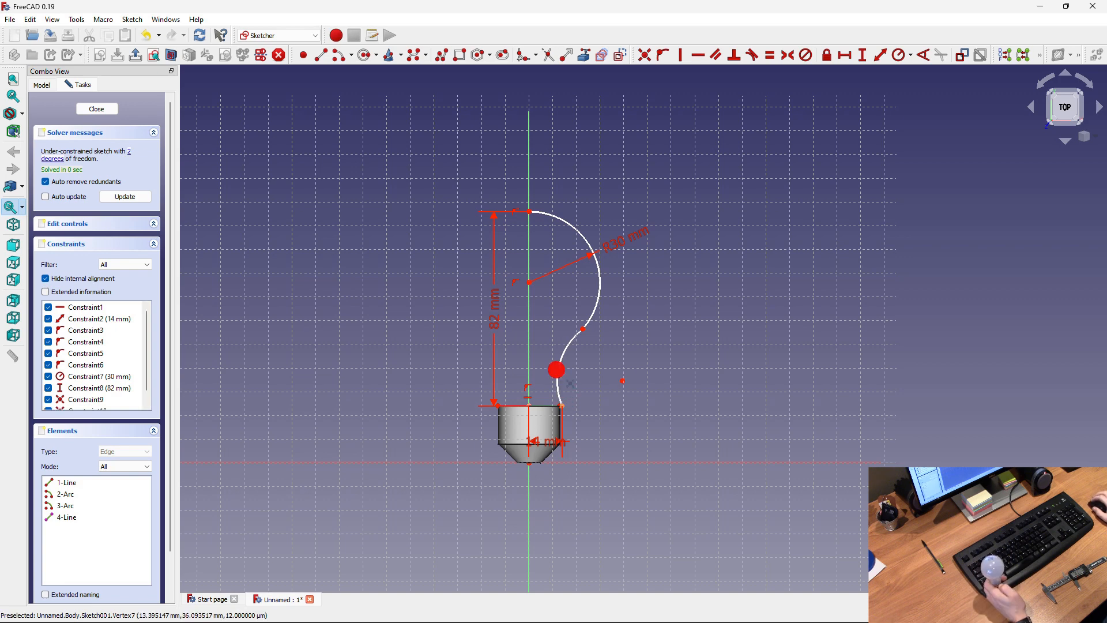
{"action": "left_click", "coordinate": [638, 377]}
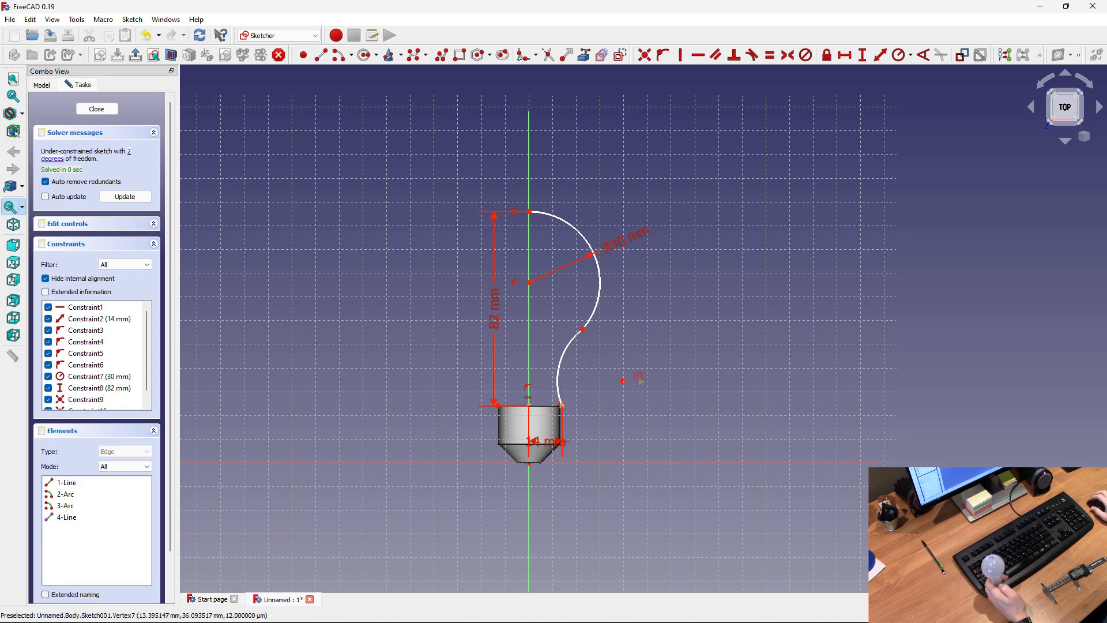
- Make the two arcs tangent and move their joint slightly up and outward to flatten the neck curve
{"action": "left_click", "coordinate": [748, 57]}
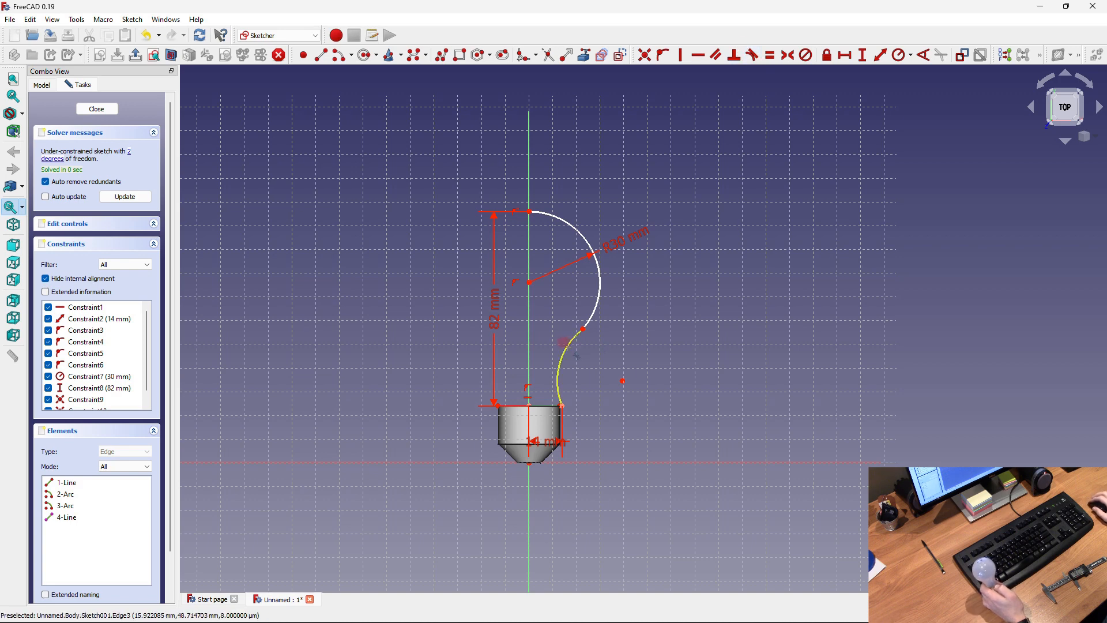
{"action": "left_click", "coordinate": [563, 342]}
{"action": "left_click", "coordinate": [600, 292]}
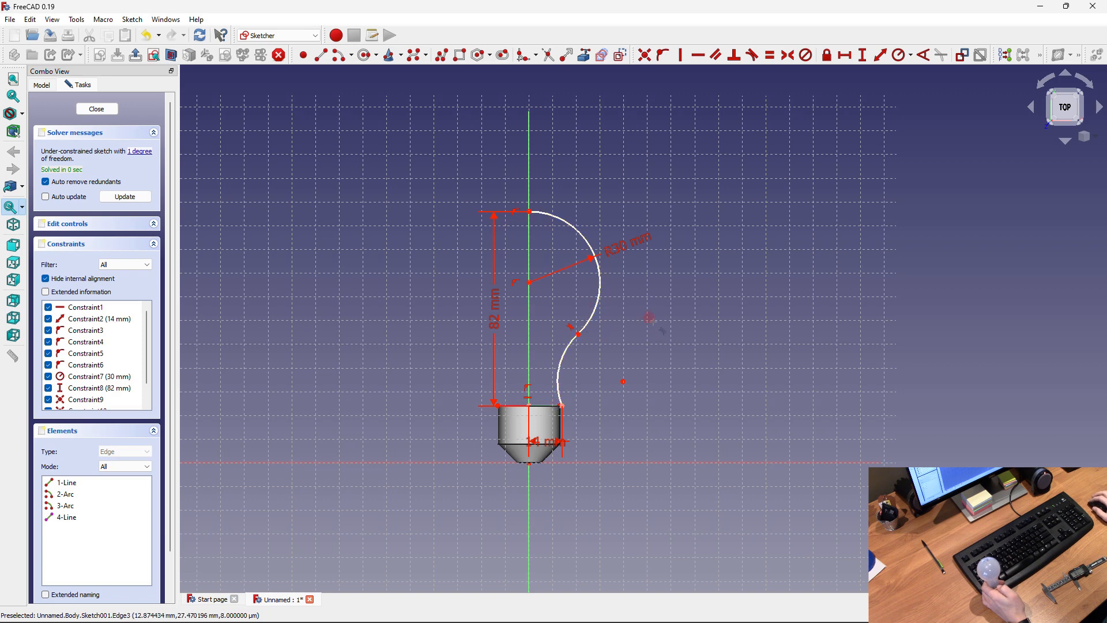
{"action": "mouse_move", "coordinate": [580, 341]}
{"action": "left_mouse_down"}
{"action": "mouse_move", "coordinate": [582, 327]}
{"action": "mouse_move", "coordinate": [597, 329]}
{"action": "left_mouse_up"}
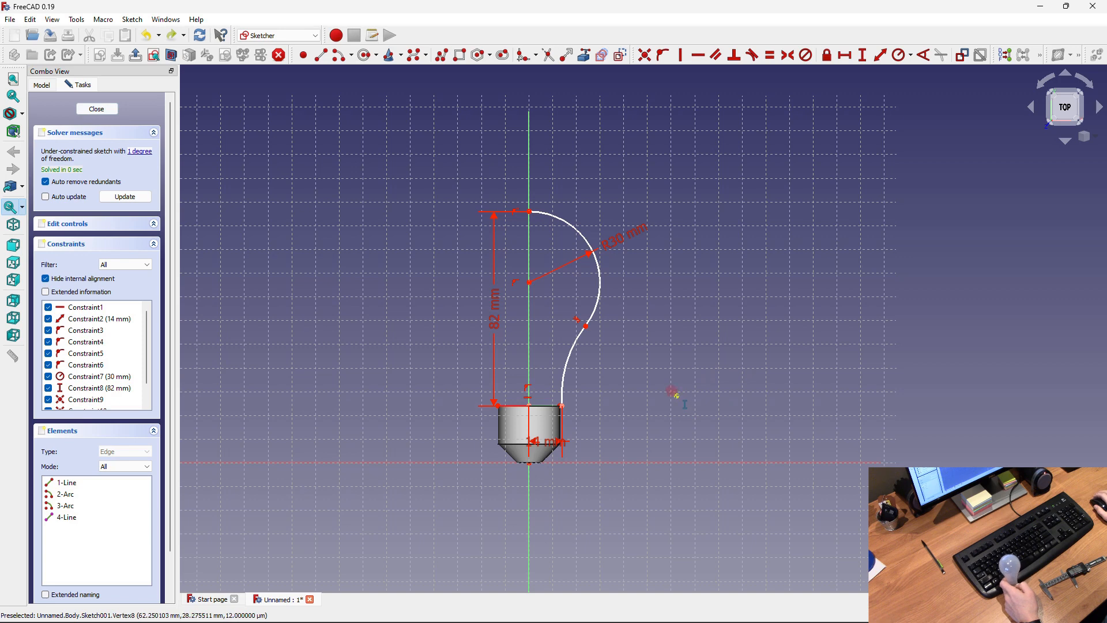
- Set the vertical distance between the neck arc's centre and the 14 mm line's outer endpoint to 0 mm
{"action": "left_click", "coordinate": [673, 393]}
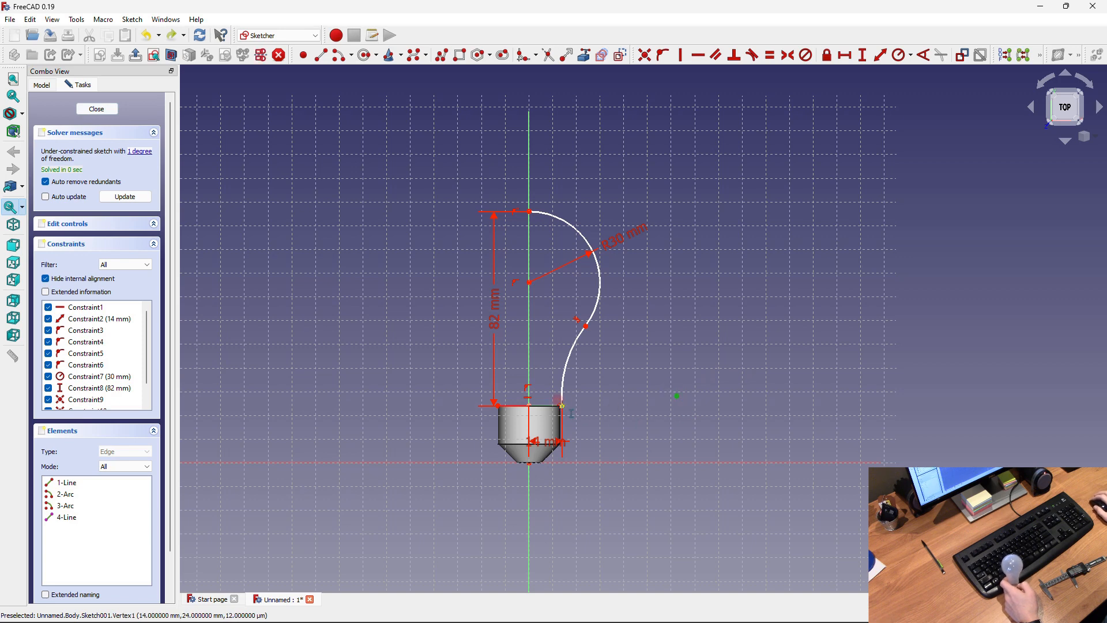
{"action": "key", "text": "i"}
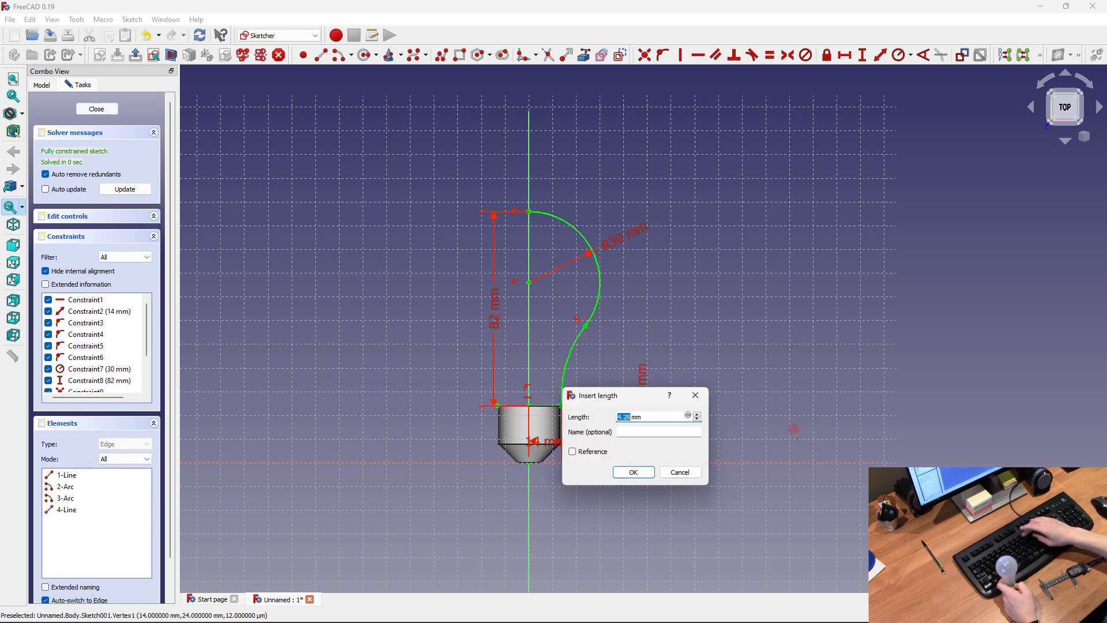
{"action": "type", "text": "0"}
{"action": "key", "text": "Return"}
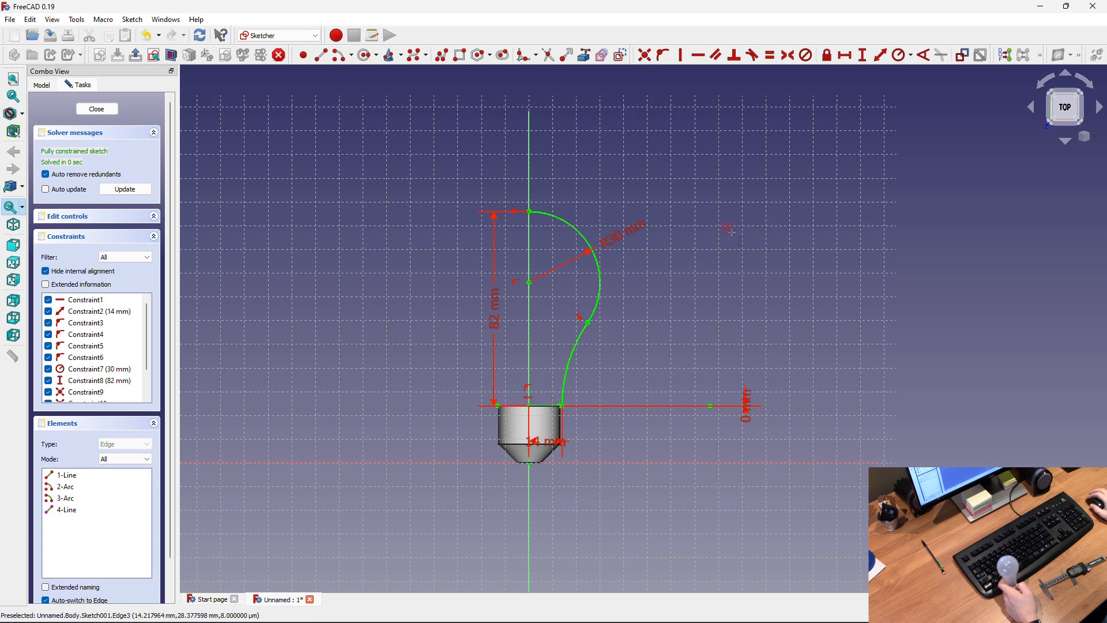
- Close the profile with a line along the vertical axis from the upper arc's end to the 14 mm line's axis endpoint, and finish the sketch
{"action": "left_click", "coordinate": [320, 54]}
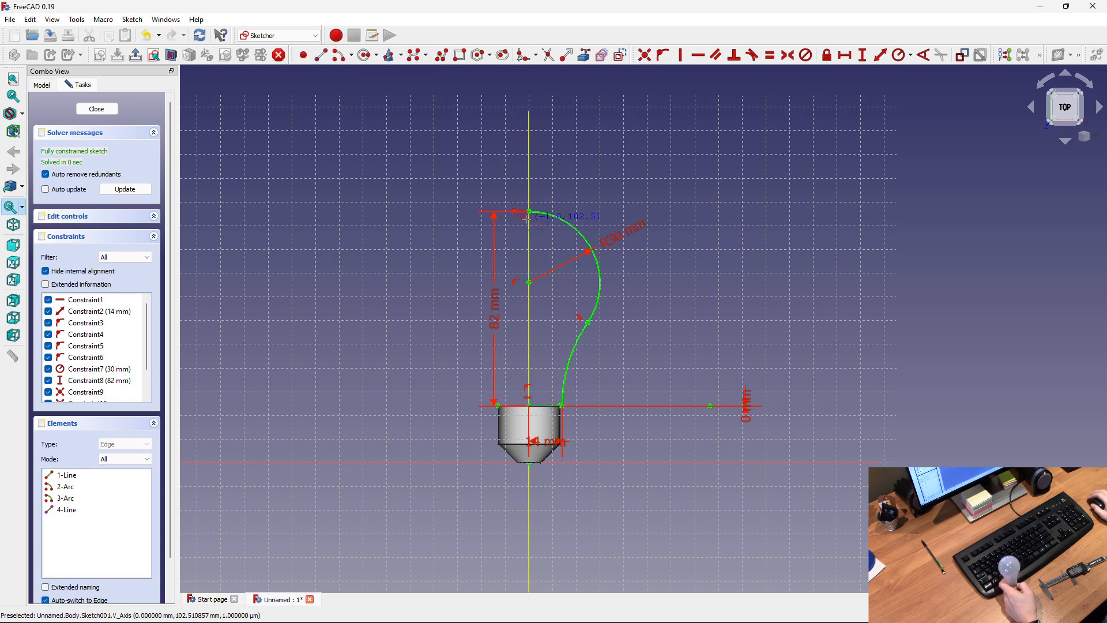
{"action": "left_click", "coordinate": [529, 212]}
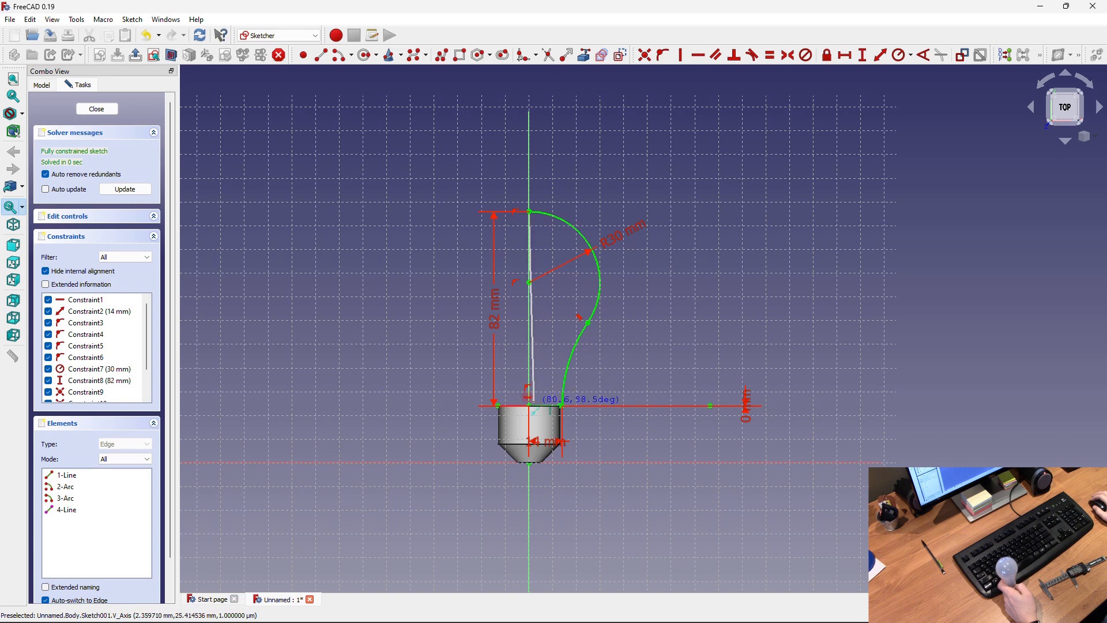
{"action": "left_click", "coordinate": [529, 404]}
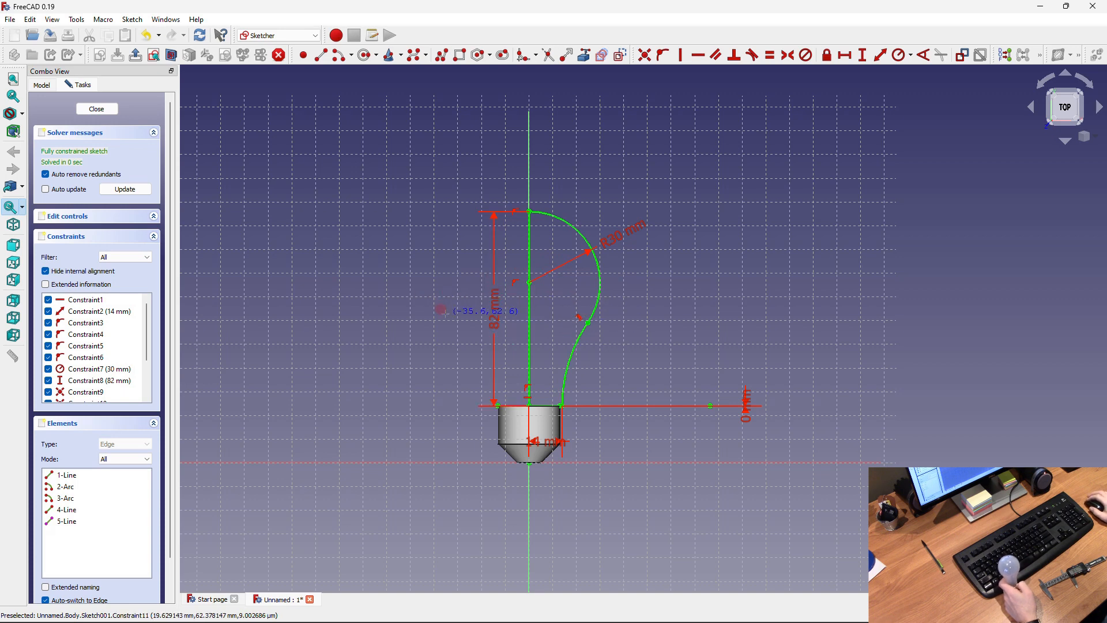
{"action": "left_click", "coordinate": [103, 107]}
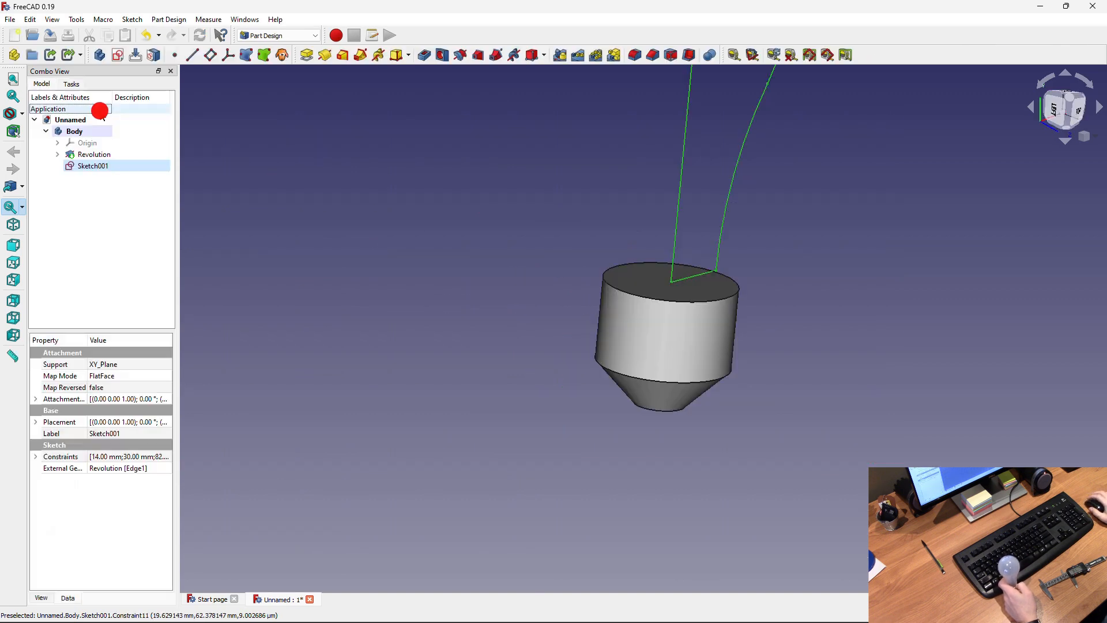
- Revolve the glass profile 360° about the vertical sketch axis, with the direction reversed
{"action": "scroll", "coordinate": [490, 496], "scroll_direction": "down", "scroll_amount": 4}
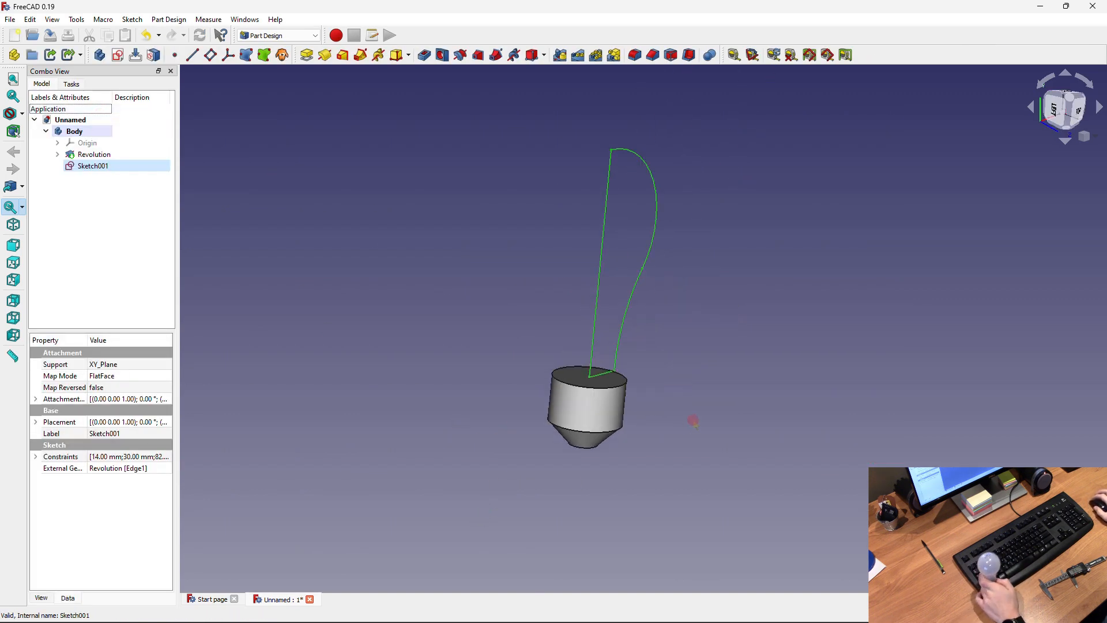
{"action": "mouse_move", "coordinate": [624, 442]}
{"action": "middle_mouse_down"}
{"action": "mouse_move", "coordinate": [531, 423]}
{"action": "mouse_move", "coordinate": [473, 394]}
{"action": "middle_mouse_up"}
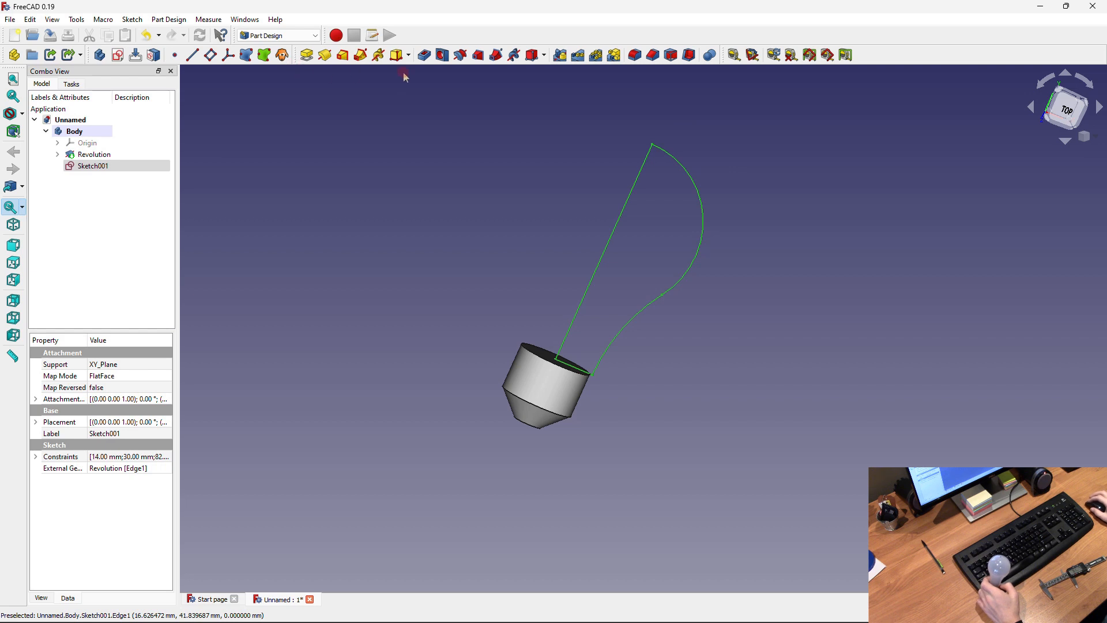
{"action": "left_click", "coordinate": [323, 55]}
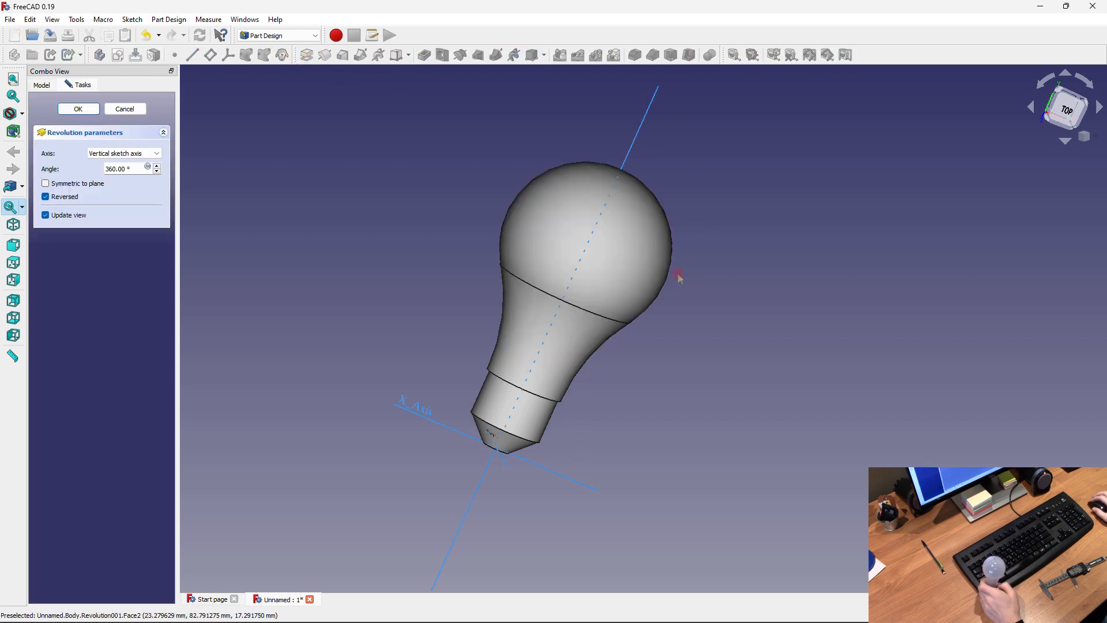
{"action": "left_click", "coordinate": [78, 110]}
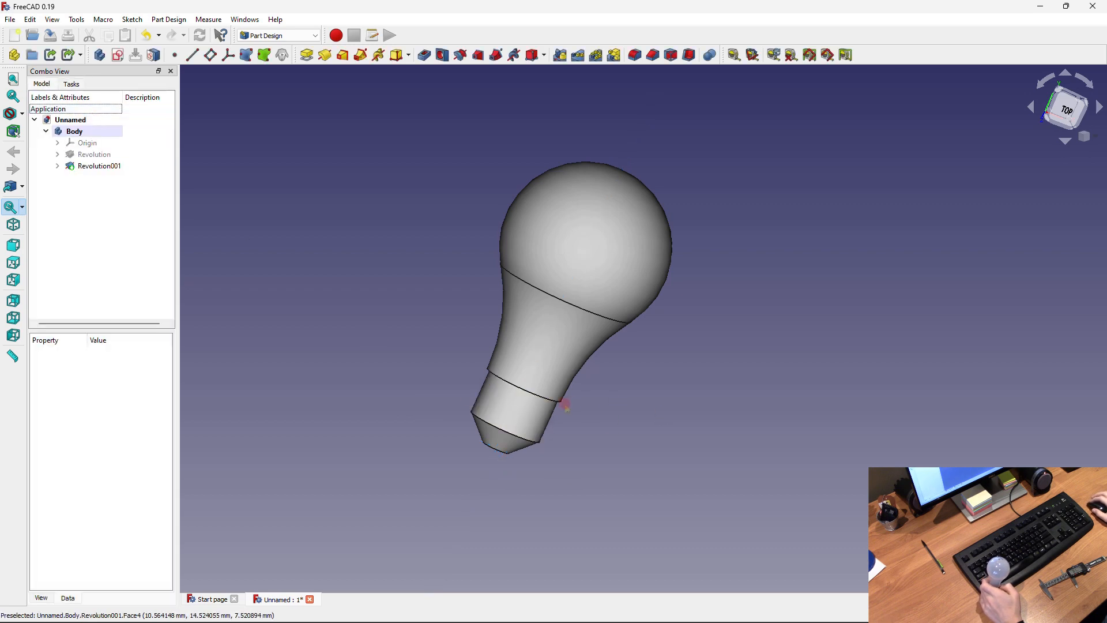
- Fillet the circular edge where the glass bulb meets the base with a 1 mm radius
{"action": "left_click", "coordinate": [635, 55]}
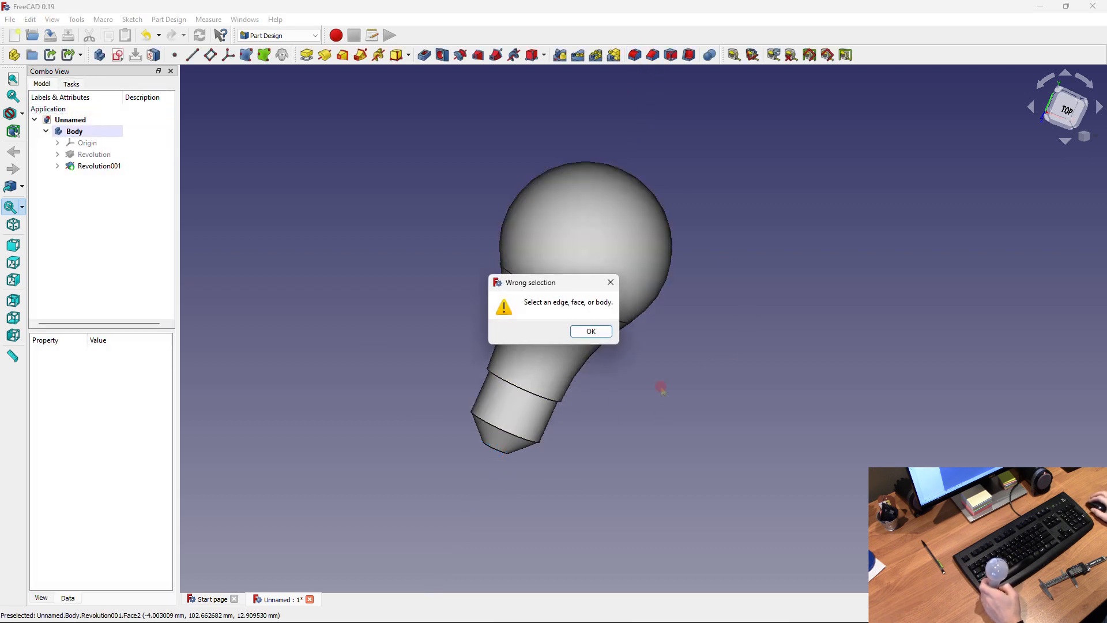
{"action": "left_click", "coordinate": [594, 331]}
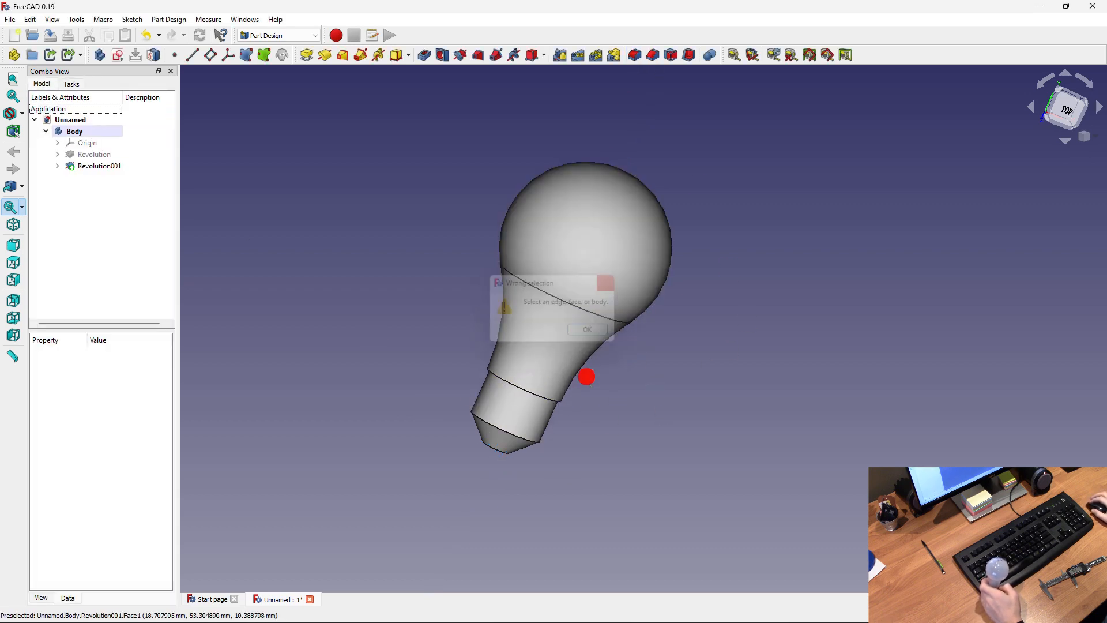
{"action": "left_click", "coordinate": [553, 402]}
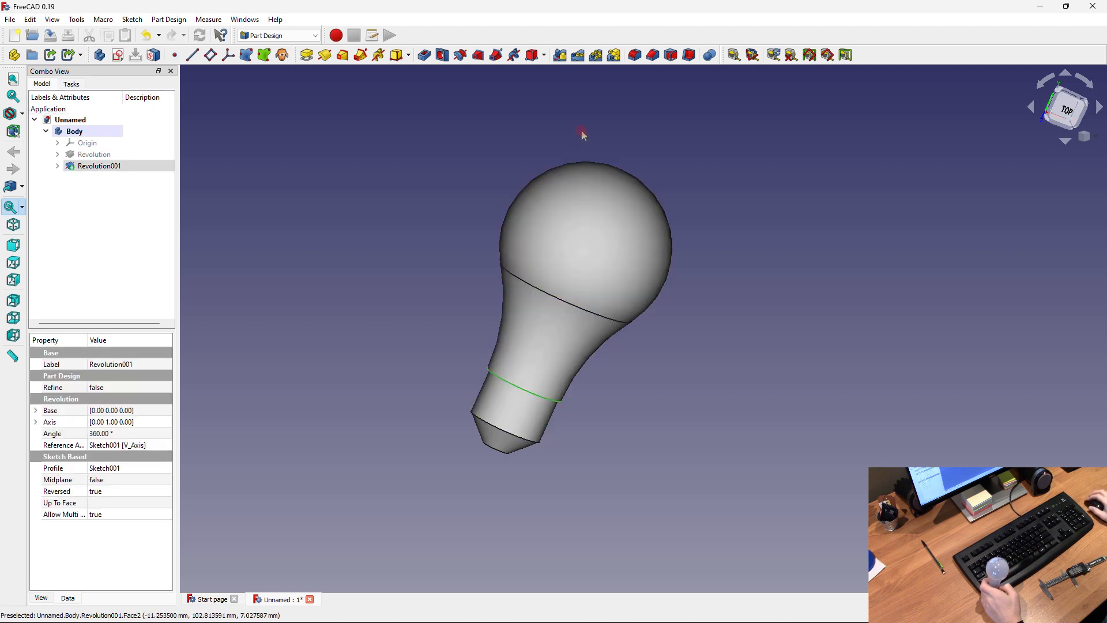
{"action": "left_click", "coordinate": [634, 55]}
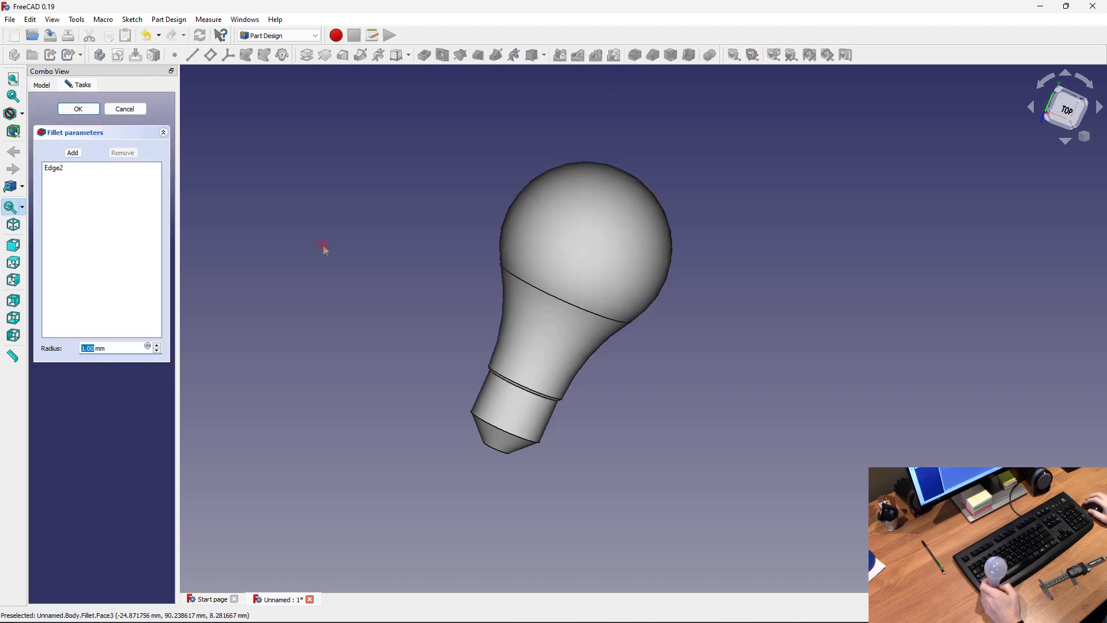
{"action": "left_click", "coordinate": [78, 111]}
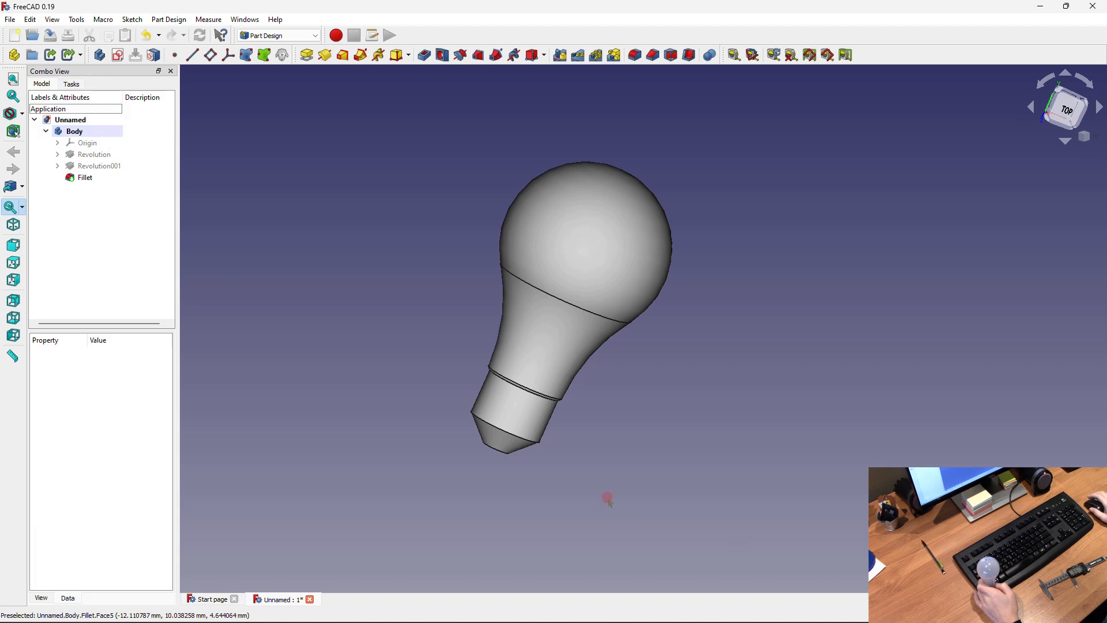
- Create a new sketch on the XY plane
{"action": "left_click_drag", "start_coordinate": [607, 498], "coordinate": [664, 445]}
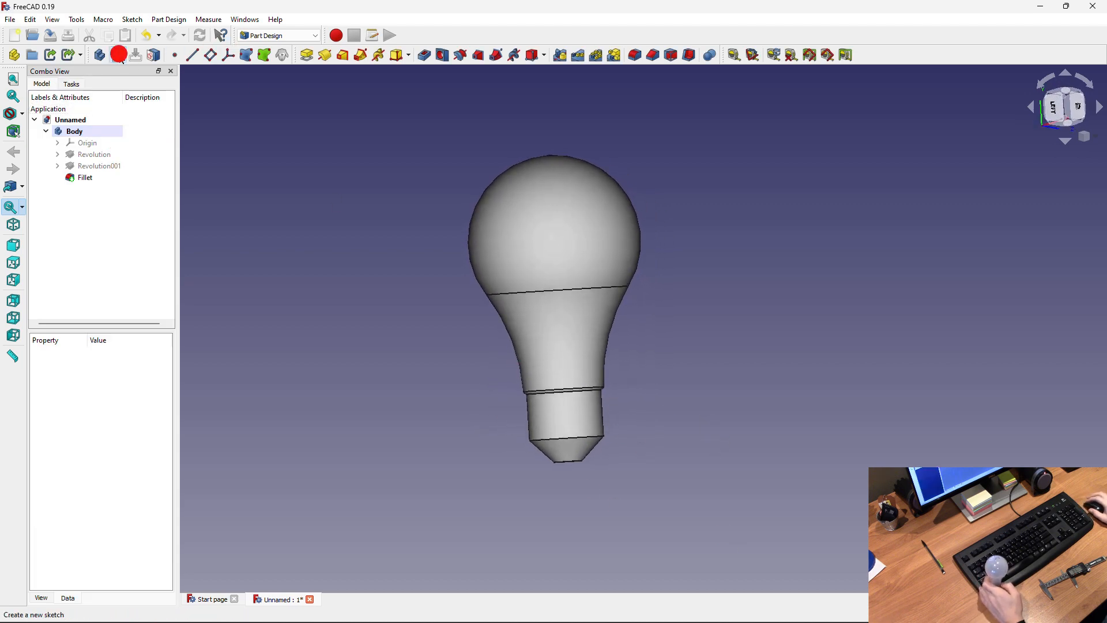
{"action": "left_click", "coordinate": [117, 55]}
{"action": "left_click", "coordinate": [75, 154]}
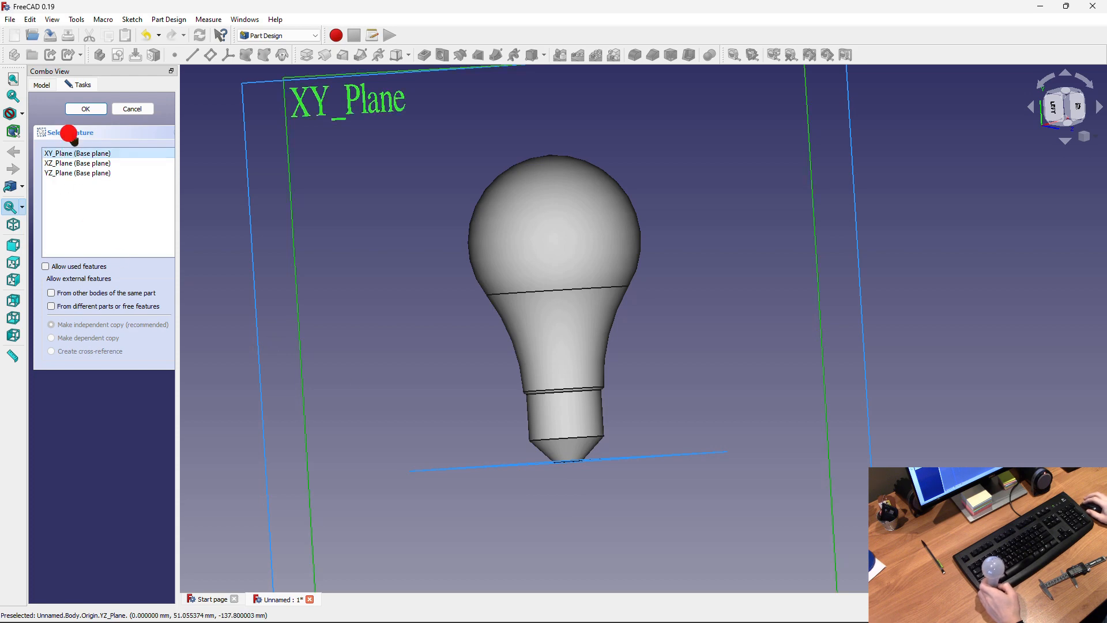
{"action": "left_click", "coordinate": [85, 109]}
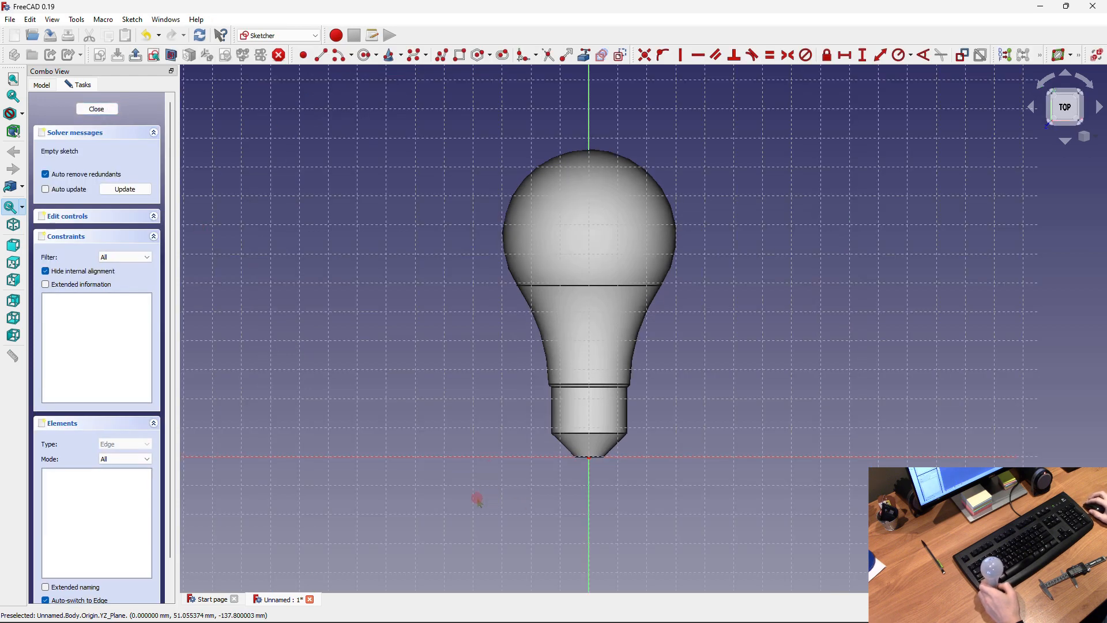
- Draw a small circle just outside the base's cylindrical side, near its lower end, and constrain its radius to 1 mm
{"action": "scroll", "coordinate": [477, 499], "scroll_direction": "down", "scroll_amount": 2}
{"action": "scroll", "coordinate": [599, 461], "scroll_direction": "up", "scroll_amount": 3}
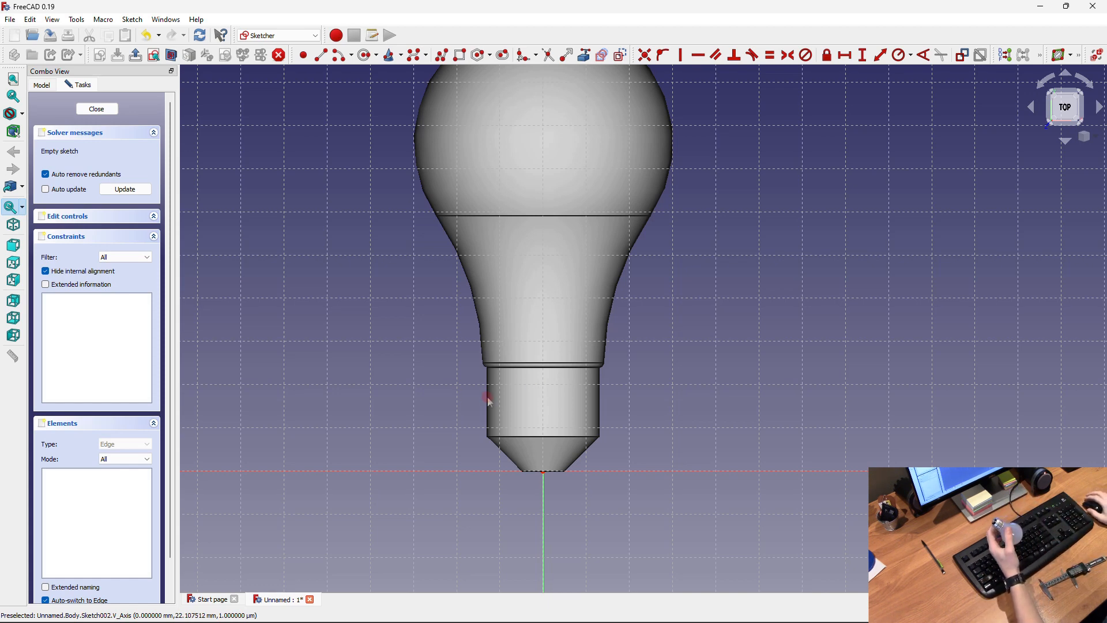
{"action": "left_click", "coordinate": [364, 56]}
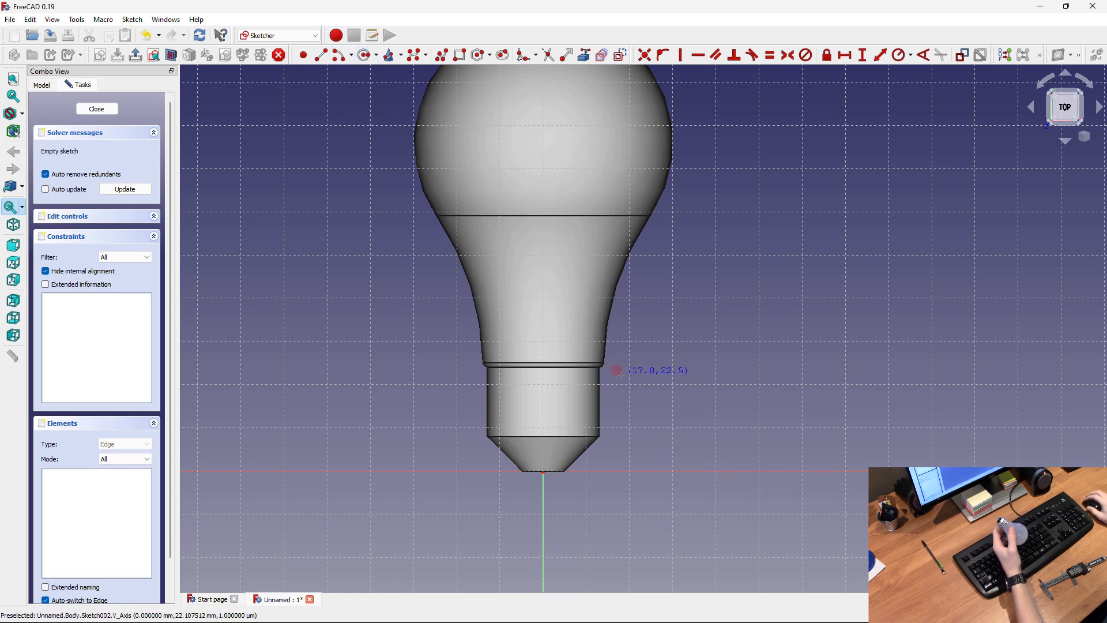
{"action": "left_click", "coordinate": [612, 425]}
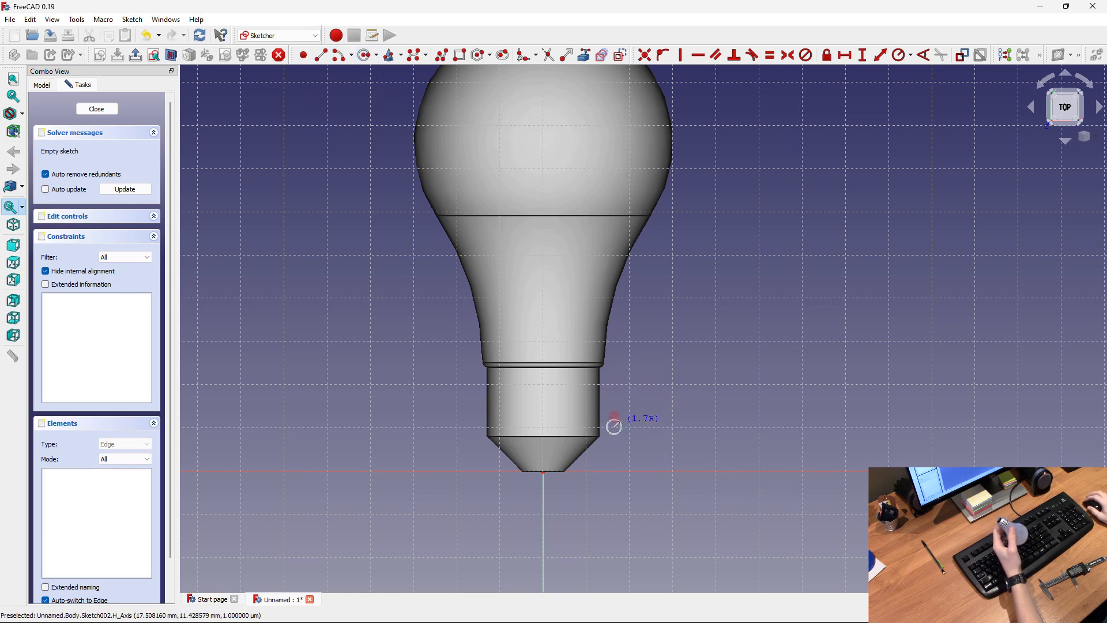
{"action": "left_click", "coordinate": [618, 422]}
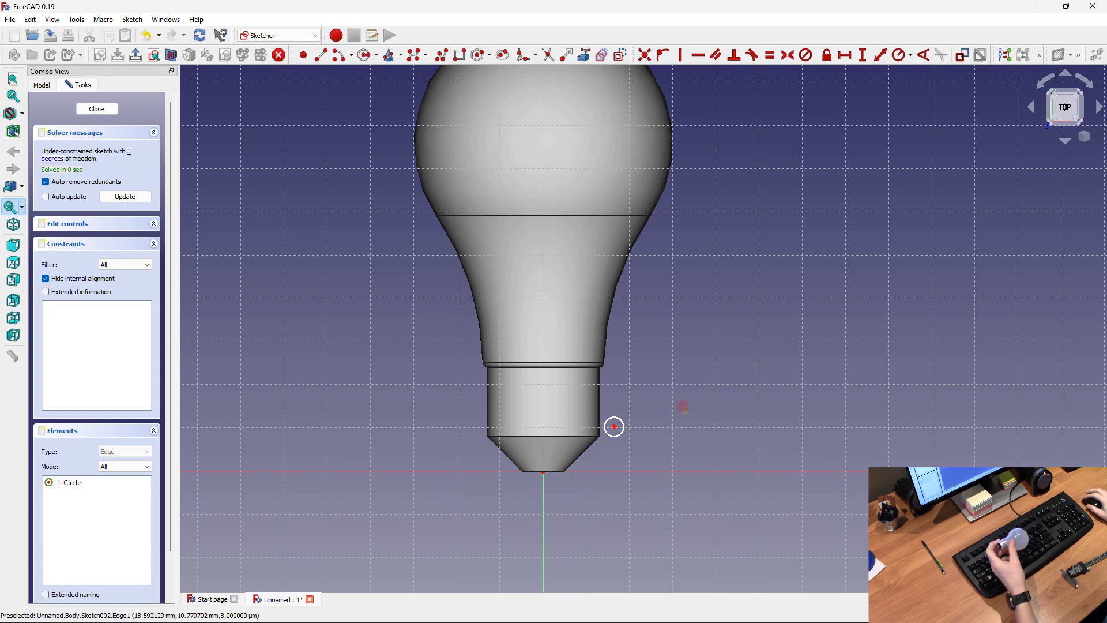
{"action": "left_click", "coordinate": [614, 426]}
{"action": "type", "text": "1mm"}
{"action": "key", "text": "Return"}
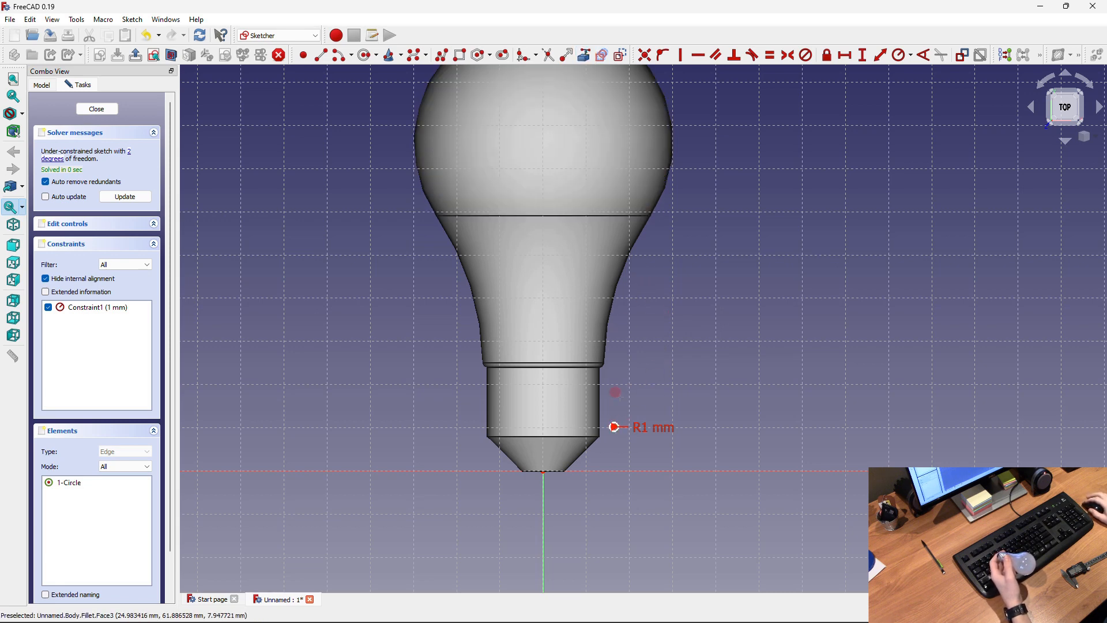
- Reference the base's cylindrical side edge as external geometry and constrain the small circle's center onto that edge
{"action": "left_click", "coordinate": [600, 405]}
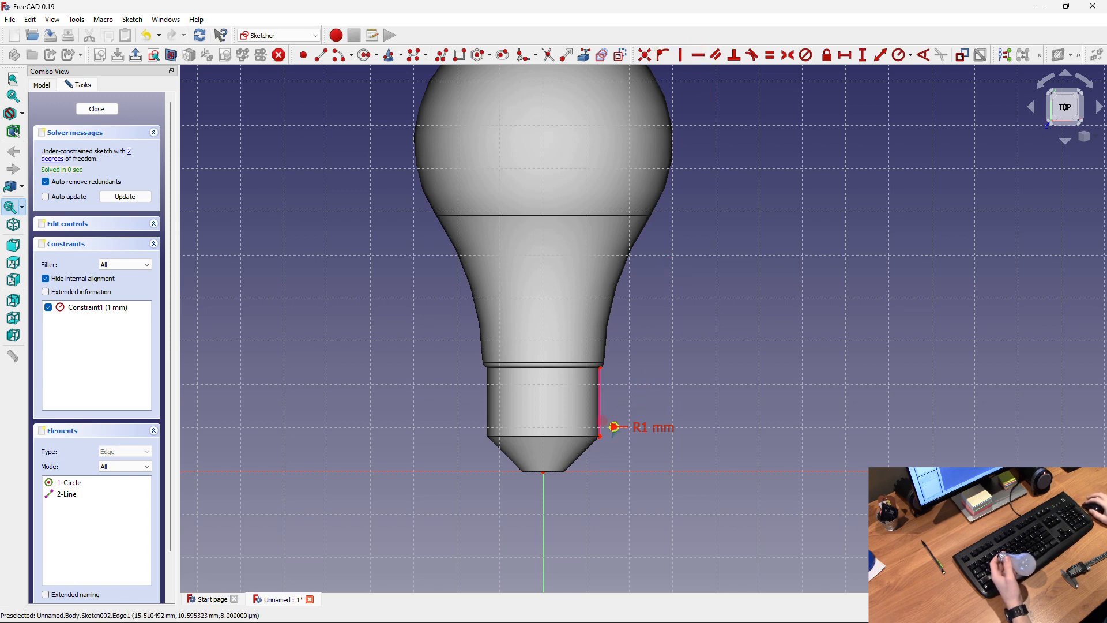
{"action": "left_click_drag", "start_coordinate": [614, 427], "coordinate": [600, 452]}
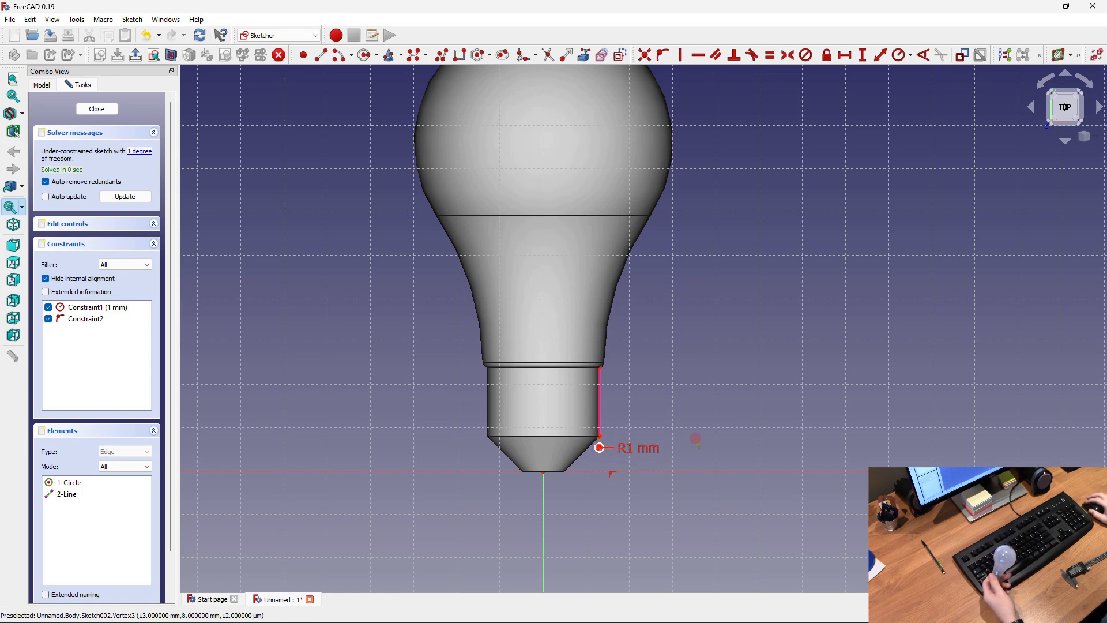
- Constrain the circle's center 2.58 mm vertically from the lower end of the referenced edge and finish the sketch
{"action": "left_click", "coordinate": [863, 55]}
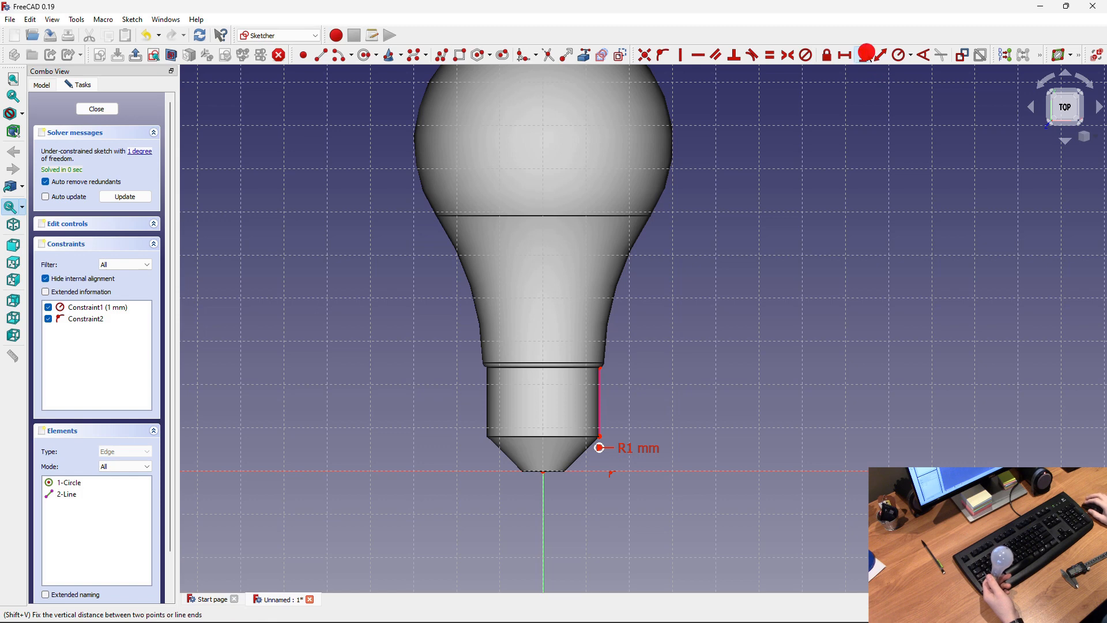
{"action": "left_click", "coordinate": [599, 448]}
{"action": "left_click", "coordinate": [600, 436]}
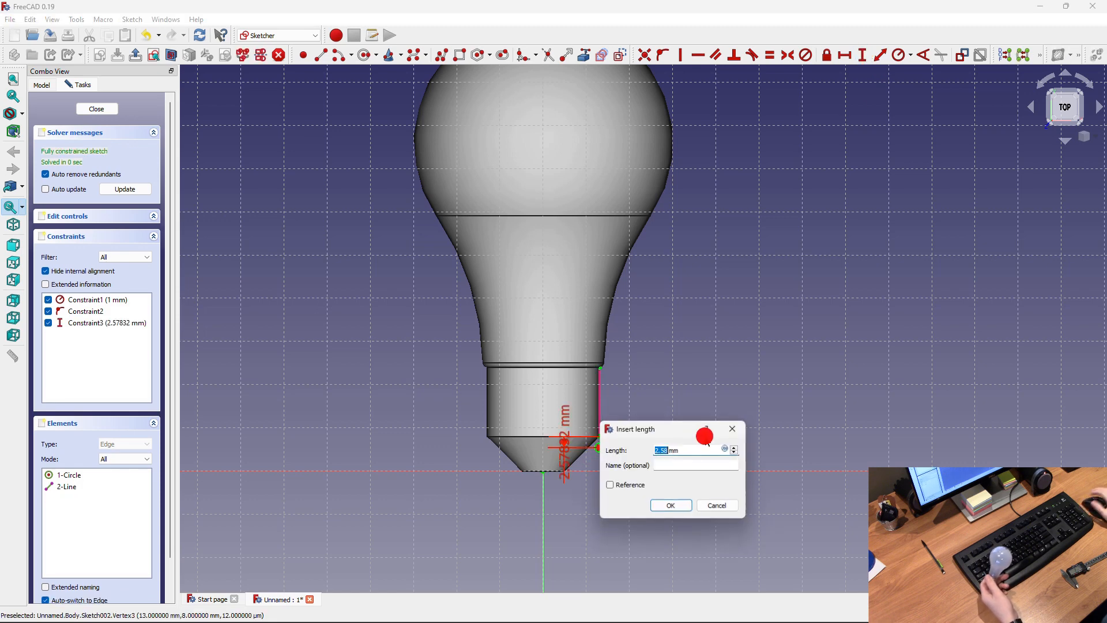
{"action": "key", "text": "Return"}
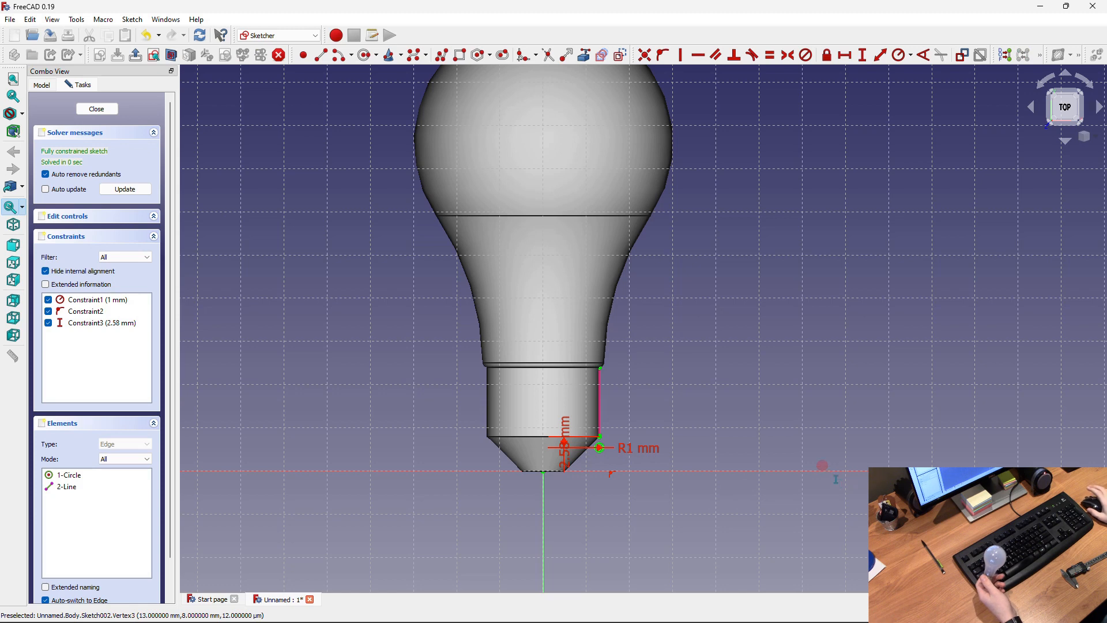
{"action": "left_click", "coordinate": [97, 109]}
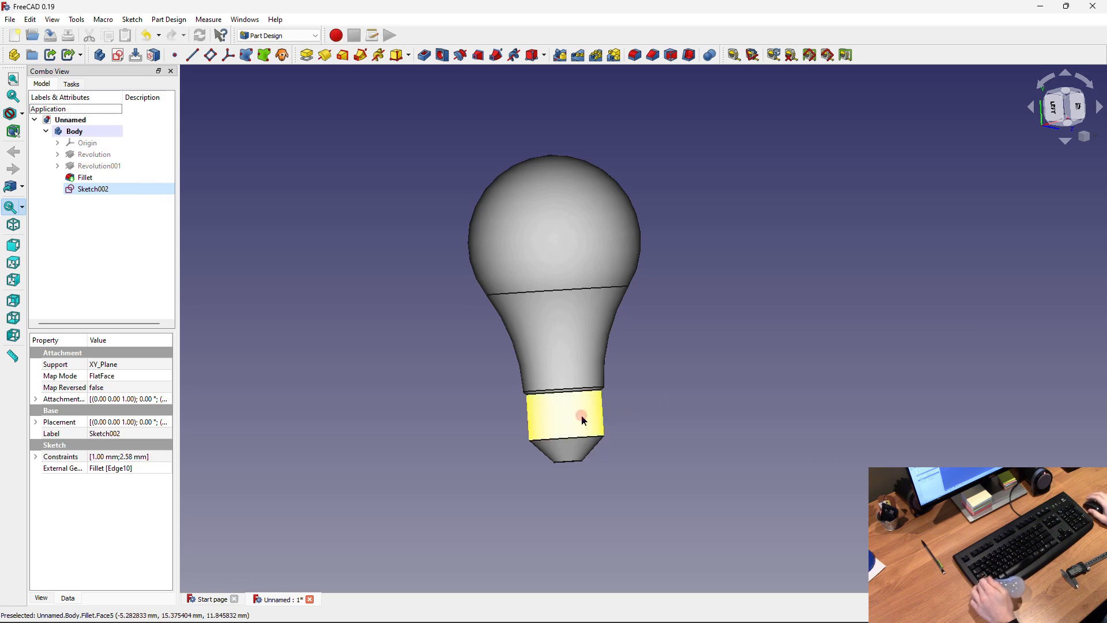
- Start a subtractive helix from the circle sketch about the vertical sketch axis with a pitch of 3.5 mm
{"action": "middle_click_drag", "start_coordinate": [583, 423], "coordinate": [662, 445]}
{"action": "scroll", "coordinate": [663, 473], "scroll_direction": "up", "scroll_amount": 4}
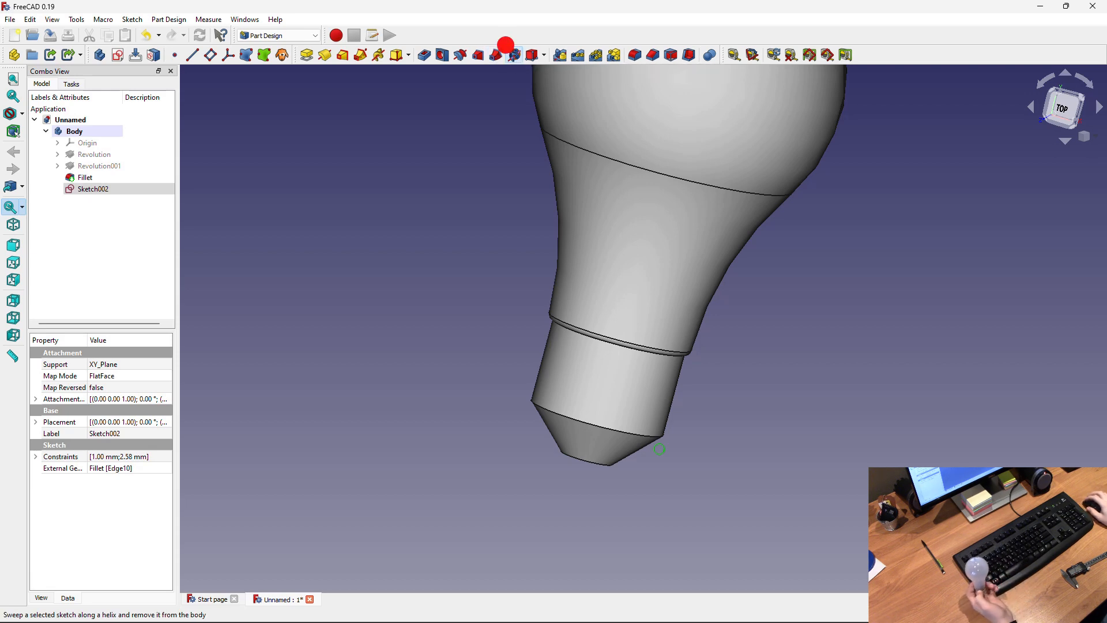
{"action": "left_click", "coordinate": [514, 56]}
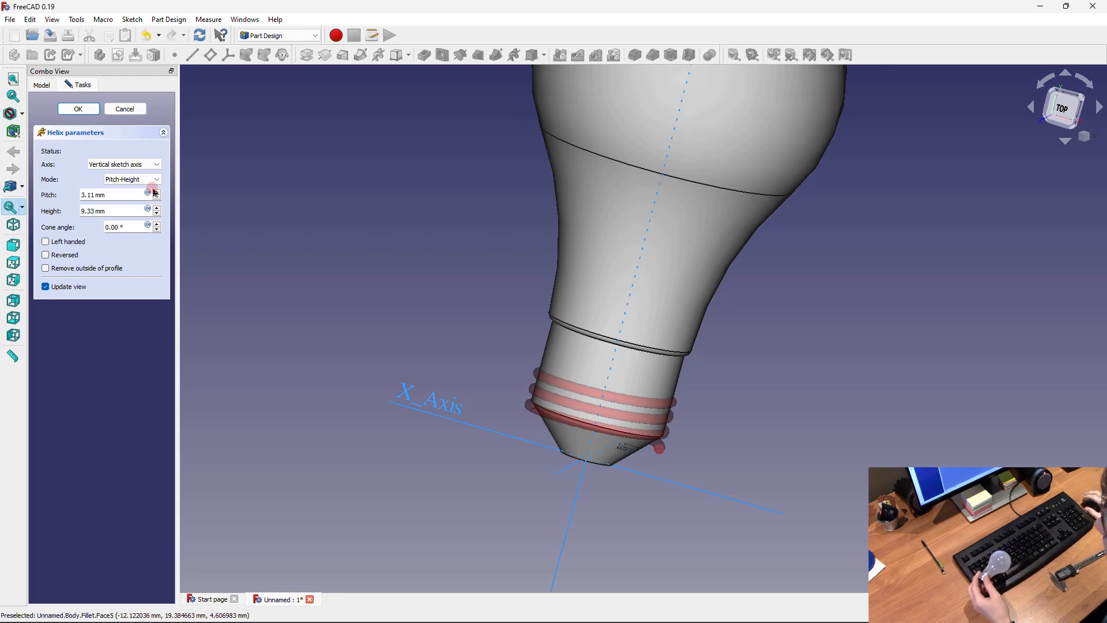
{"action": "left_click", "coordinate": [94, 193]}
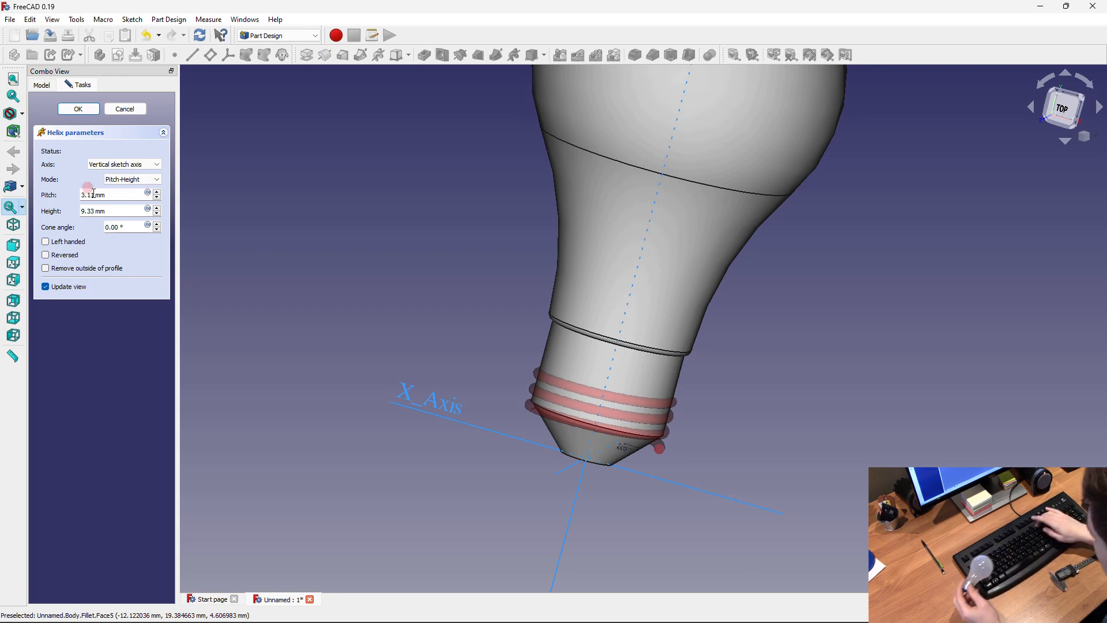
{"action": "key", "text": "BackSpace"}
{"action": "key", "text": "BackSpace"}
{"action": "type", "text": "5"}
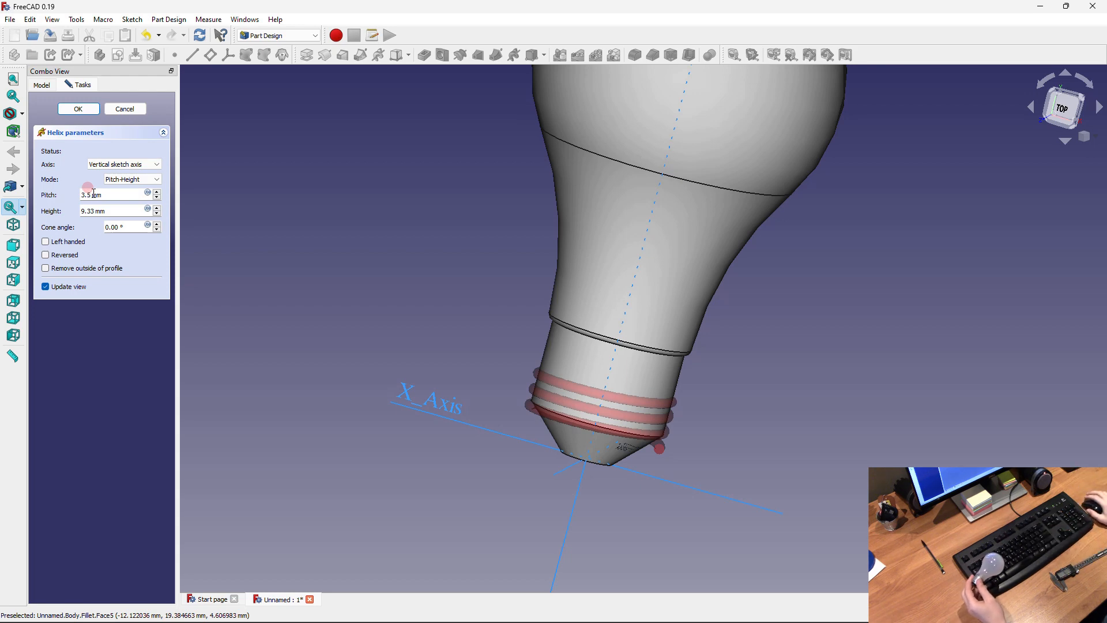
- Raise the helix height to 17.33 mm and apply the thread cut around the base
{"action": "left_click", "coordinate": [95, 209]}
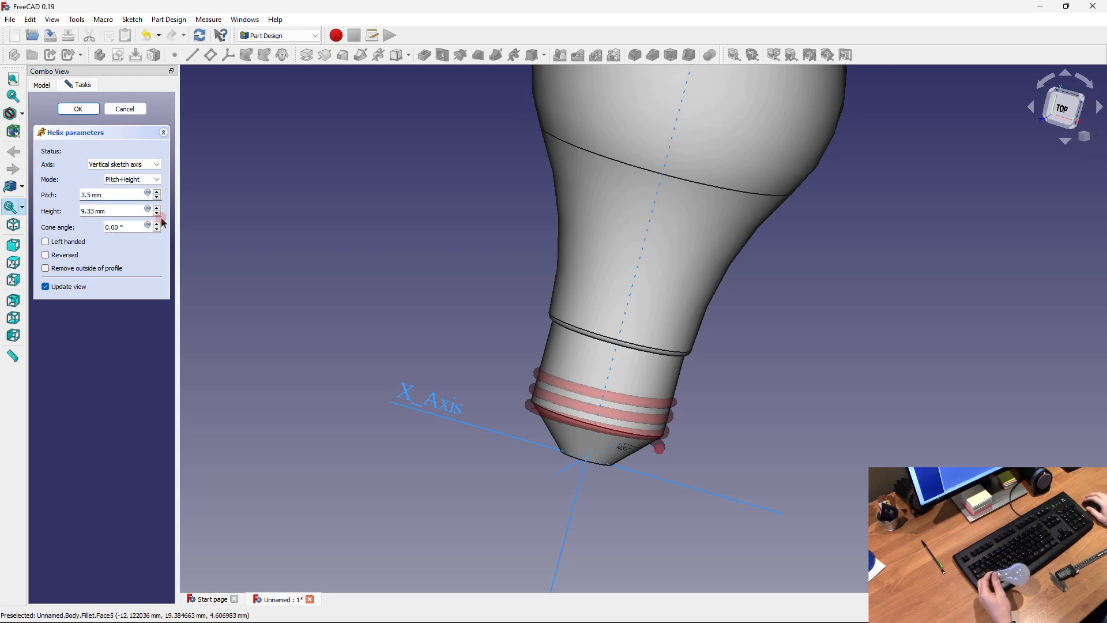
{"action": "left_click", "coordinate": [156, 208]}
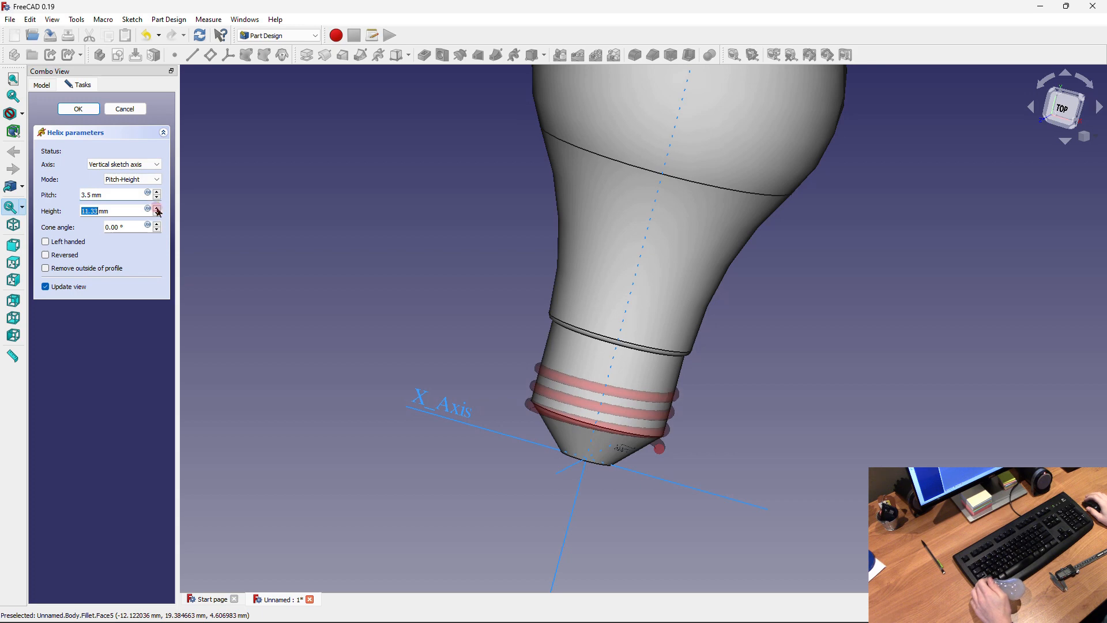
{"action": "left_click", "coordinate": [157, 208]}
{"action": "left_click", "coordinate": [156, 208]}
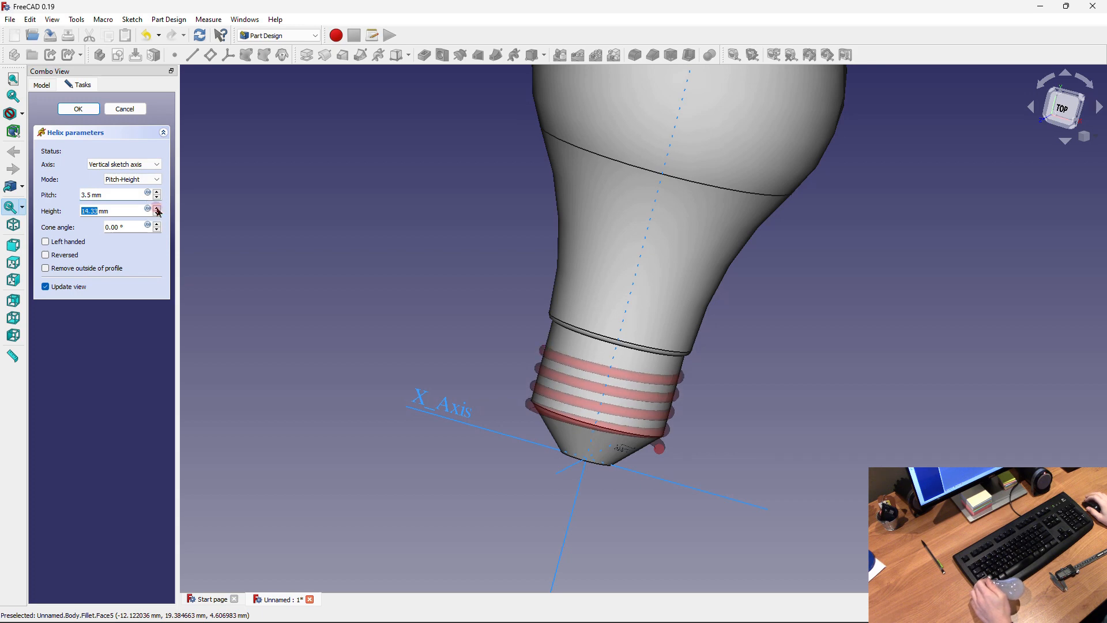
{"action": "left_click", "coordinate": [156, 208]}
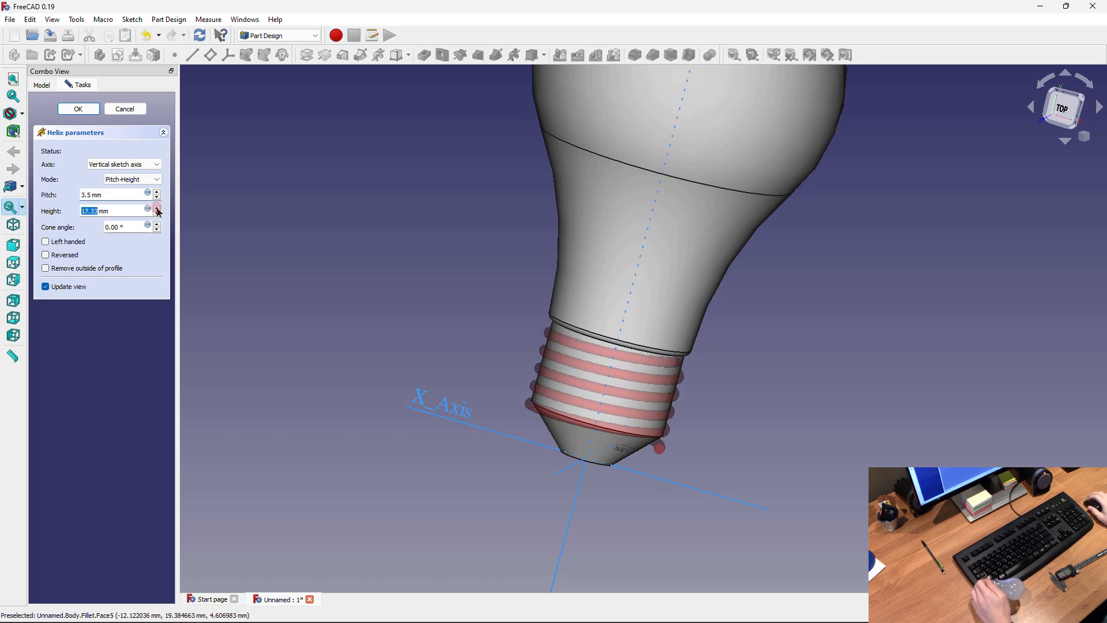
{"action": "middle_click_drag", "start_coordinate": [505, 410], "coordinate": [471, 321]}
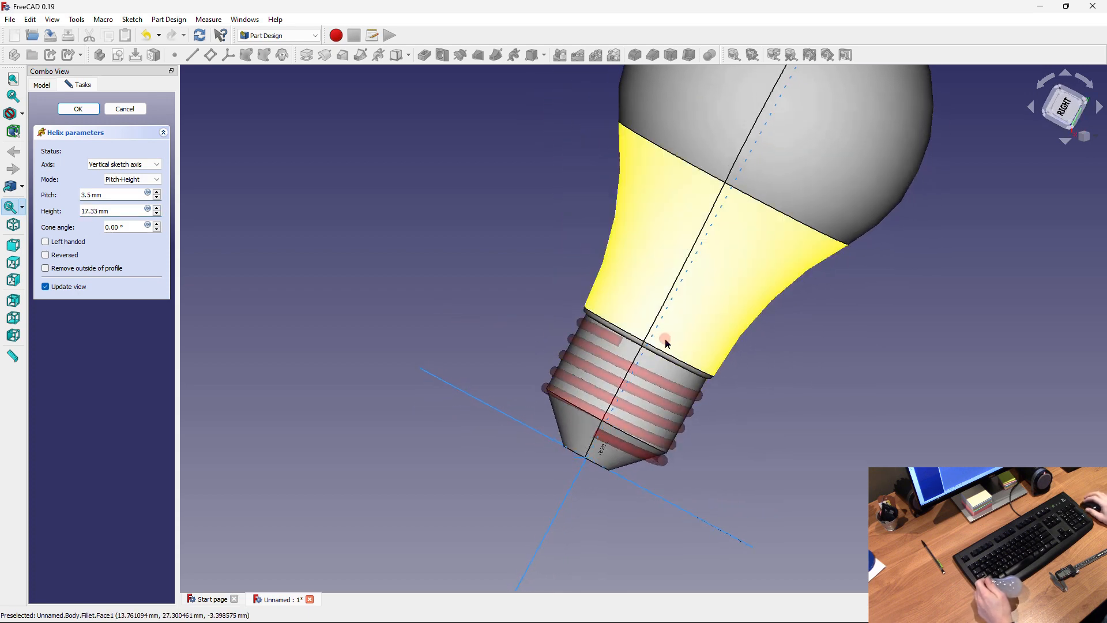
{"action": "left_click", "coordinate": [77, 109]}
- Pocket the half-round end face of the thread groove near the glass, using the Through all type
{"action": "middle_click_drag", "start_coordinate": [504, 316], "coordinate": [753, 371]}
{"action": "scroll", "coordinate": [751, 385], "scroll_direction": "up", "scroll_amount": 2}
{"action": "scroll", "coordinate": [751, 385], "scroll_direction": "up", "scroll_amount": 5}
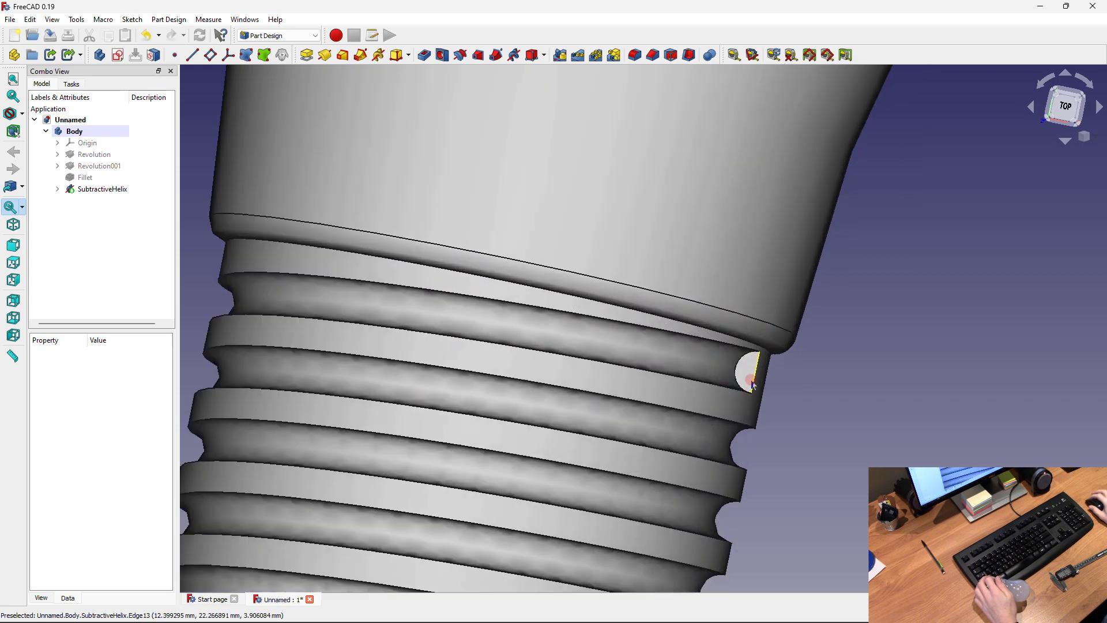
{"action": "left_click", "coordinate": [746, 372]}
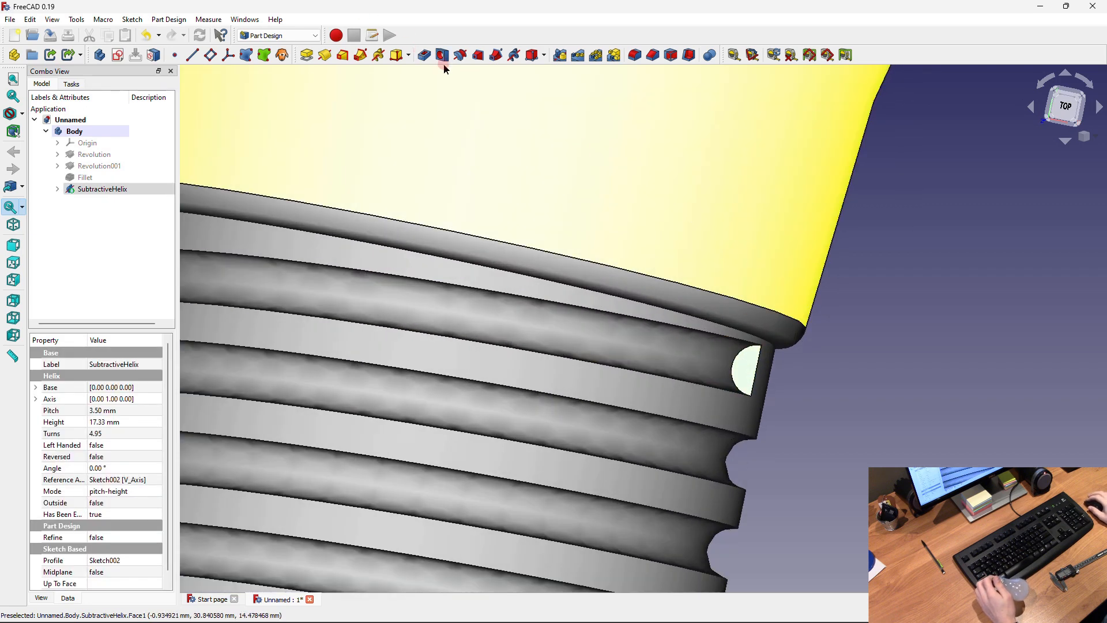
{"action": "left_click", "coordinate": [423, 55]}
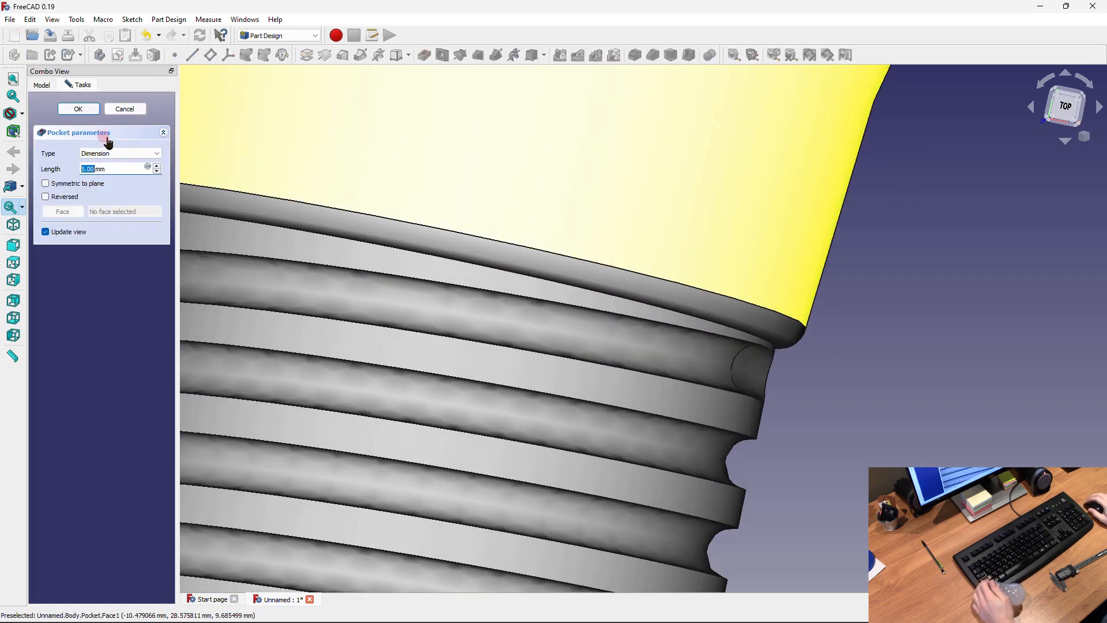
{"action": "left_click", "coordinate": [107, 153]}
{"action": "left_click", "coordinate": [111, 173]}
{"action": "left_click", "coordinate": [77, 108]}
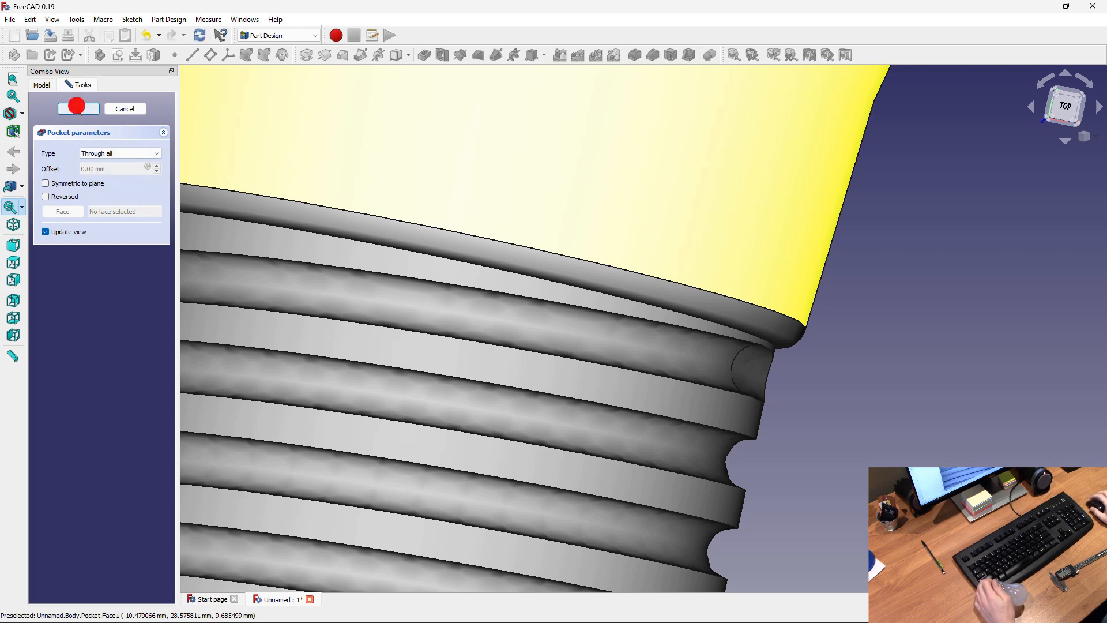
- Examine the threaded base, its groove ends and the whole bulb from several sides
{"action": "scroll", "coordinate": [472, 346], "scroll_direction": "down", "scroll_amount": 4}
{"action": "middle_click_drag", "start_coordinate": [539, 399], "coordinate": [424, 327]}
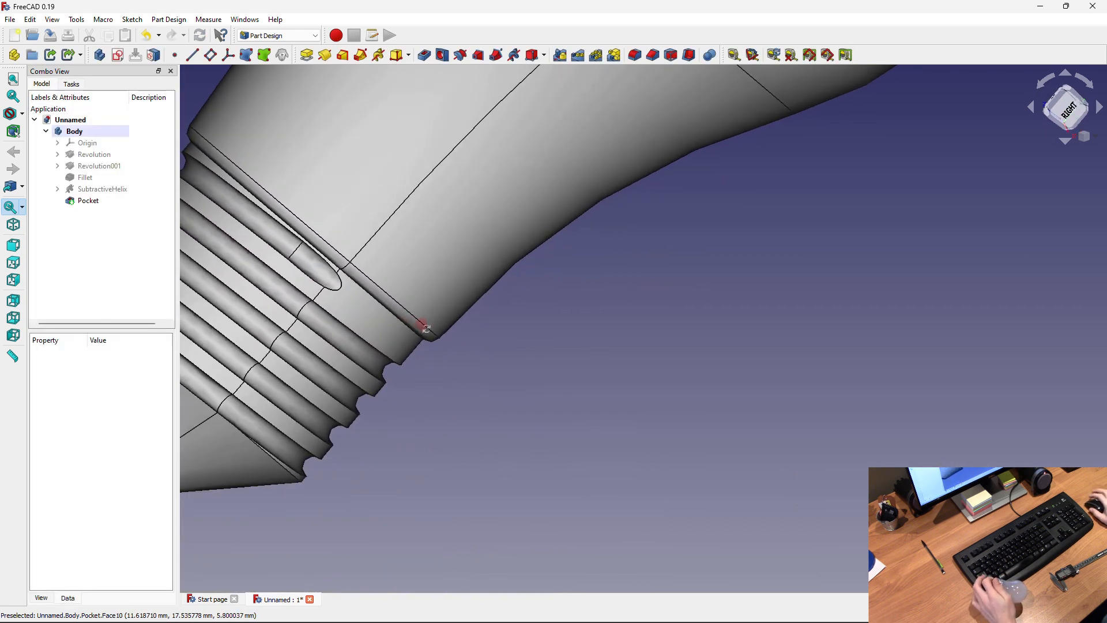
{"action": "scroll", "coordinate": [429, 328], "scroll_direction": "down", "scroll_amount": 3}
{"action": "middle_click_drag", "start_coordinate": [507, 346], "coordinate": [381, 208]}
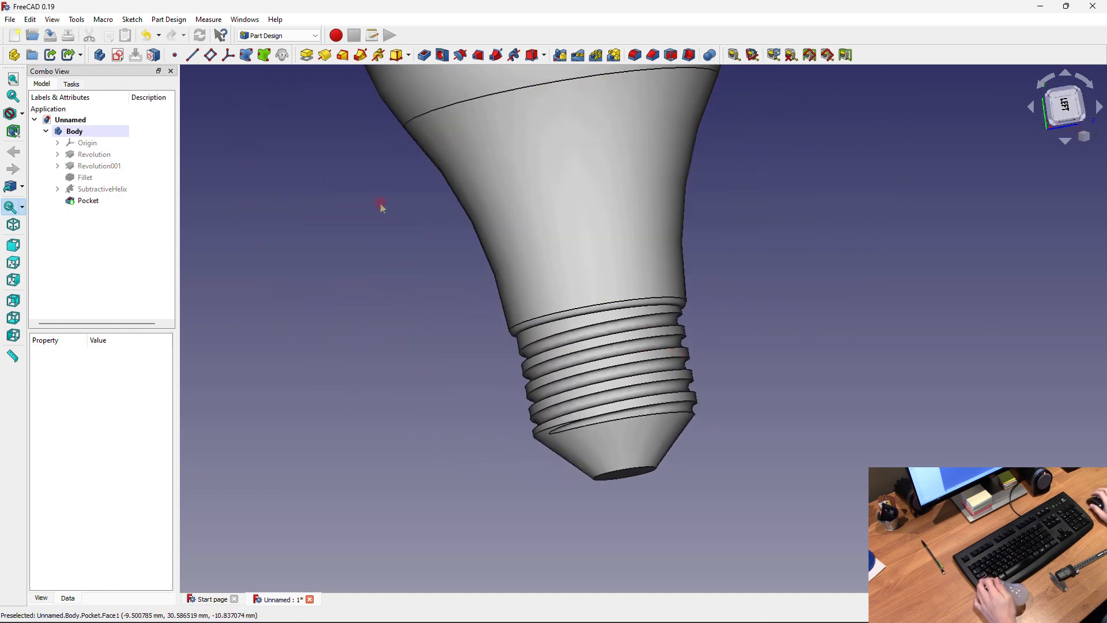
{"action": "middle_click_drag", "start_coordinate": [507, 235], "coordinate": [613, 276]}
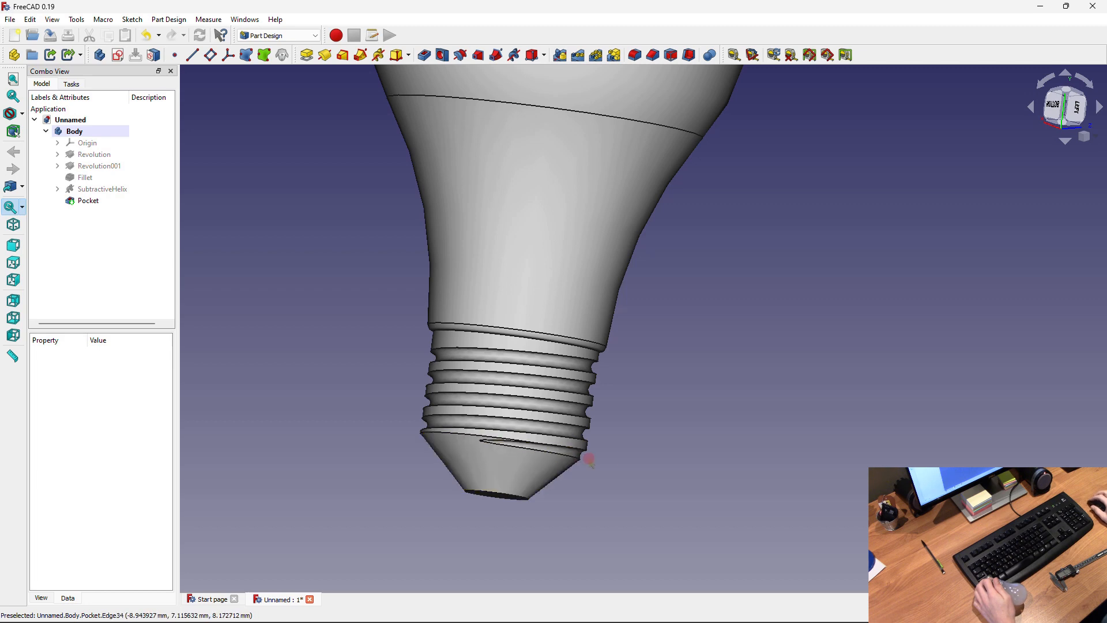
{"action": "middle_click_drag", "start_coordinate": [590, 352], "coordinate": [439, 259]}
{"action": "scroll", "coordinate": [738, 243], "scroll_direction": "down", "scroll_amount": 4}
{"action": "scroll", "coordinate": [584, 283], "scroll_direction": "up", "scroll_amount": 4}
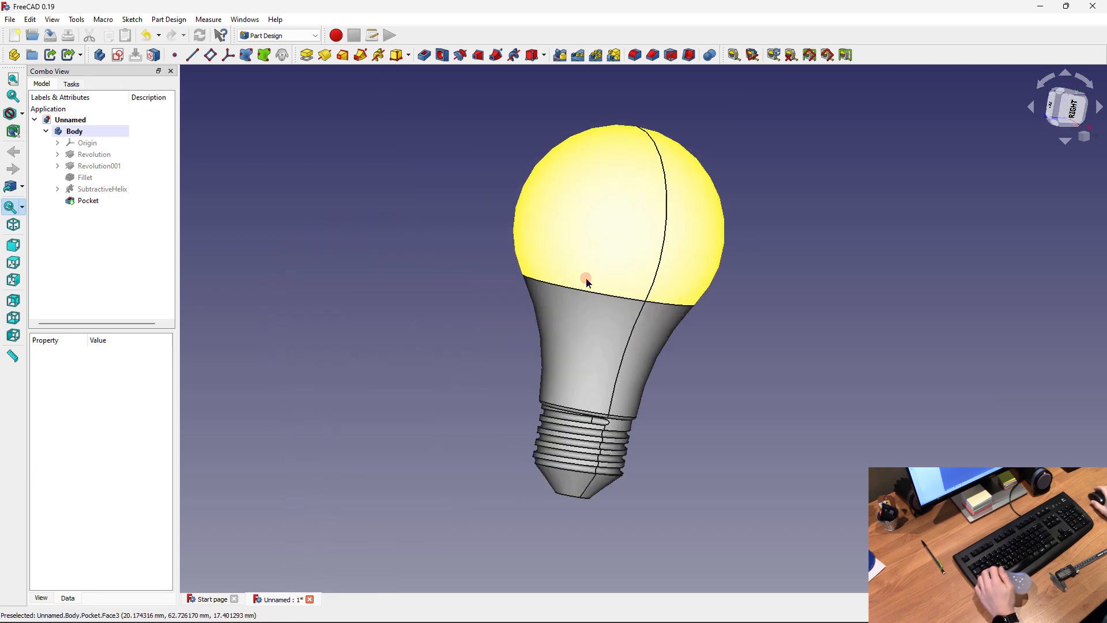
{"action": "scroll", "coordinate": [587, 282], "scroll_direction": "up", "scroll_amount": 2}
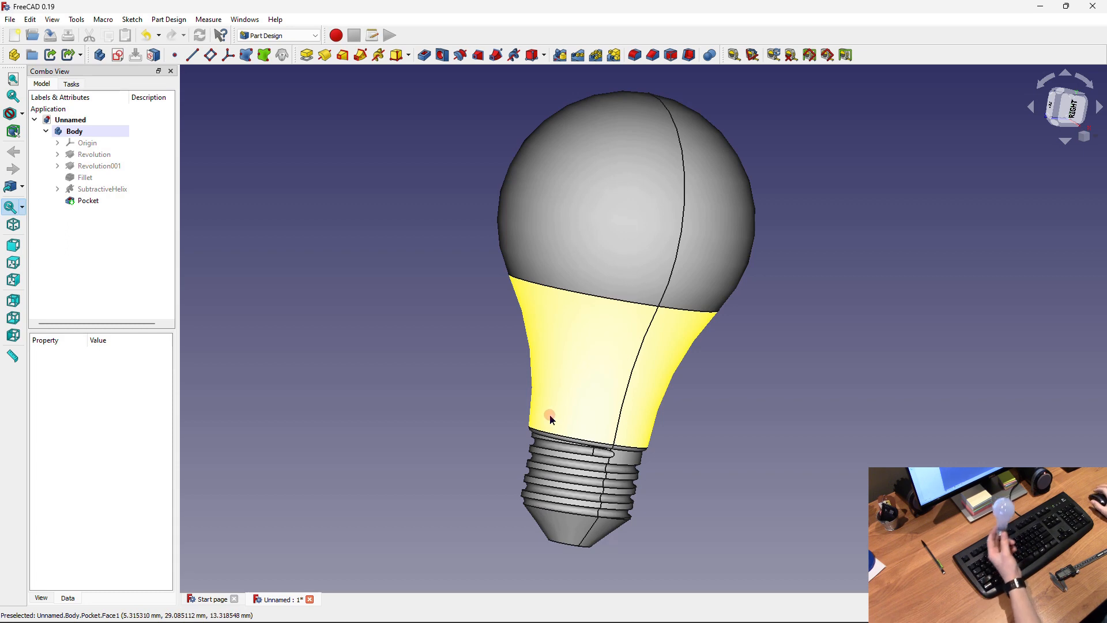